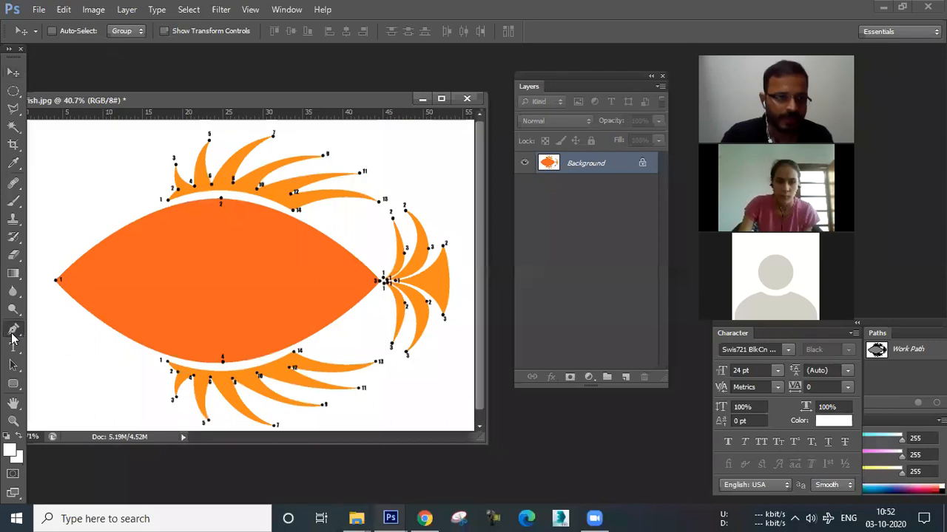
Create a new document 1000 pixels wide and 1000 pixels high.
left_click(13, 327)
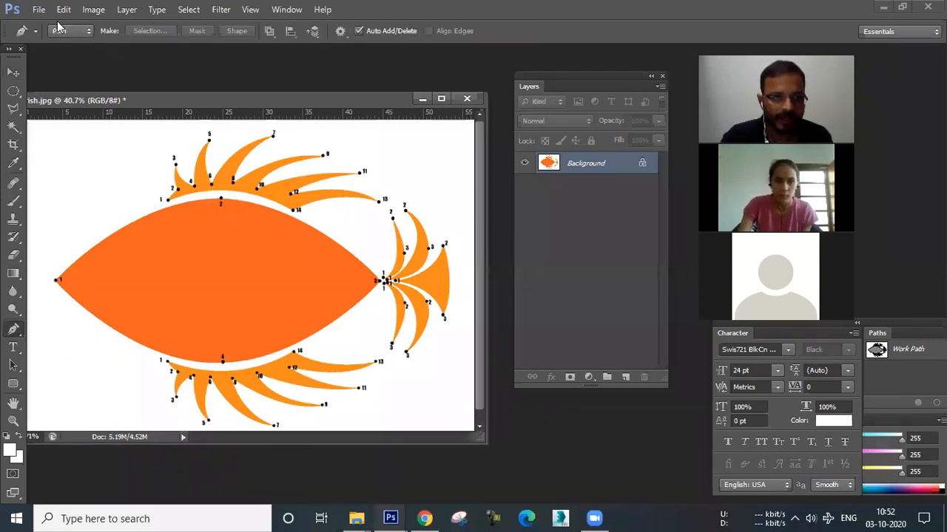
left_click(36, 10)
left_click(47, 27)
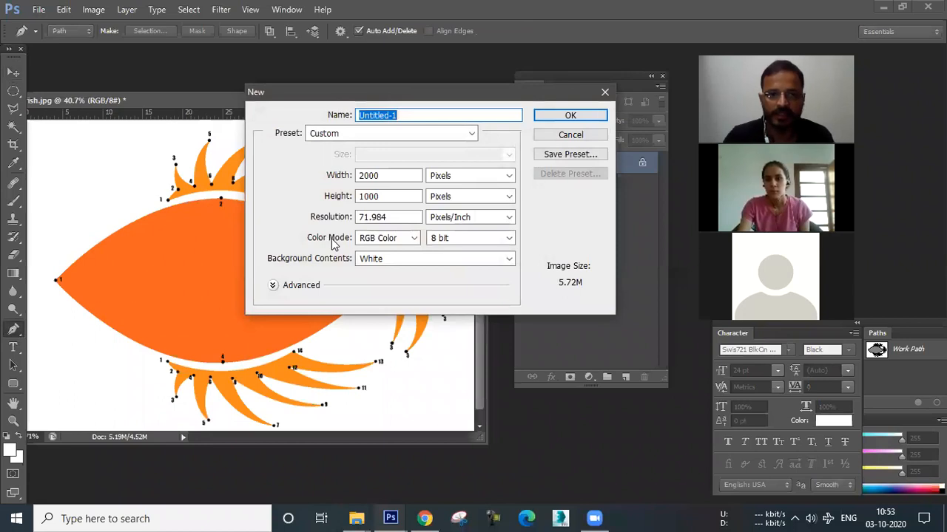
double_click(400, 178)
type("1000")
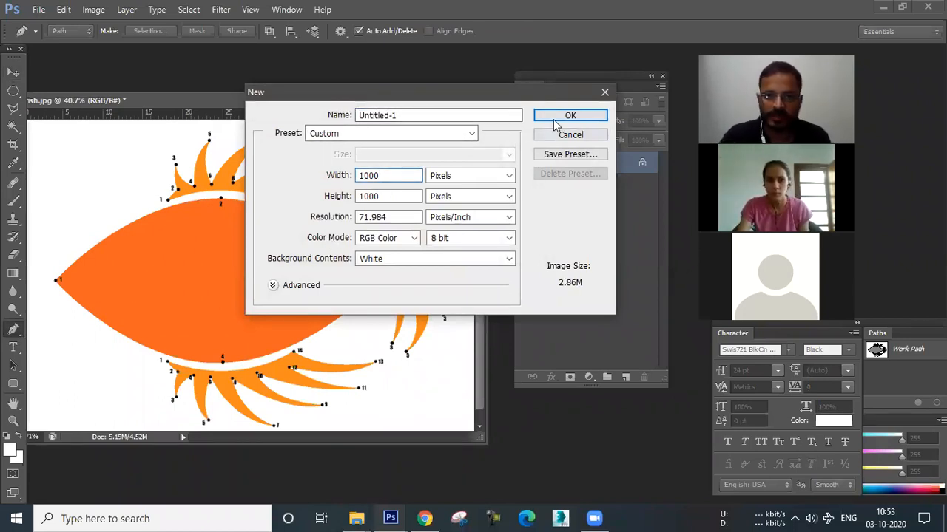
left_click(554, 121)
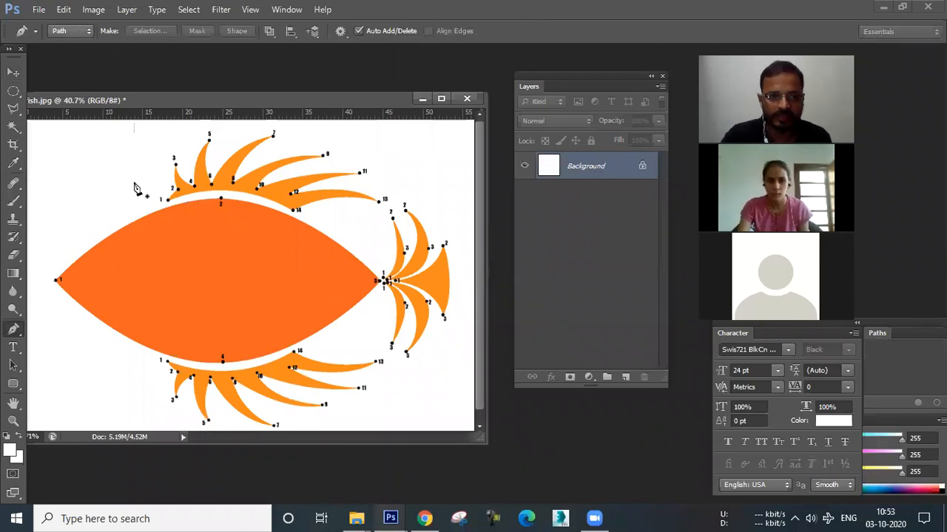
Convert the new document's Background into a regular layer named Layer 0.
left_click_drag(200, 116, 219, 139)
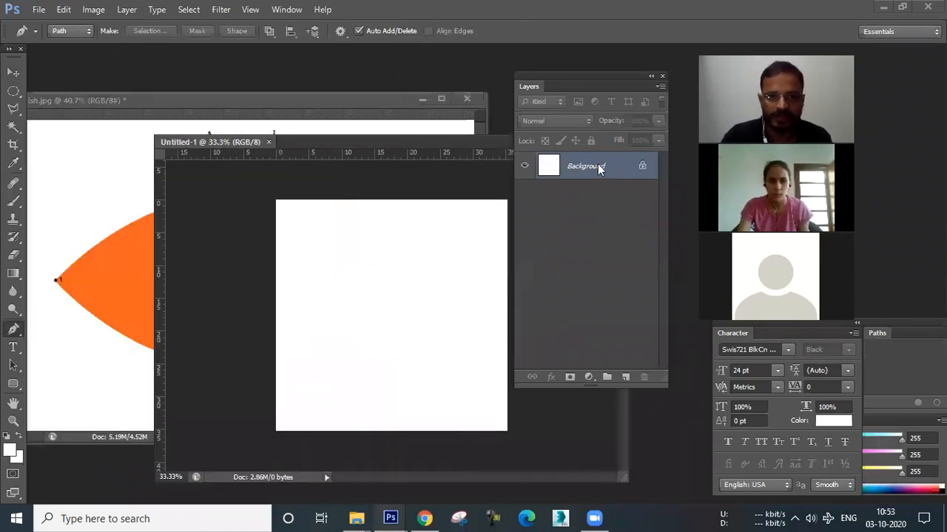
double_click(598, 166)
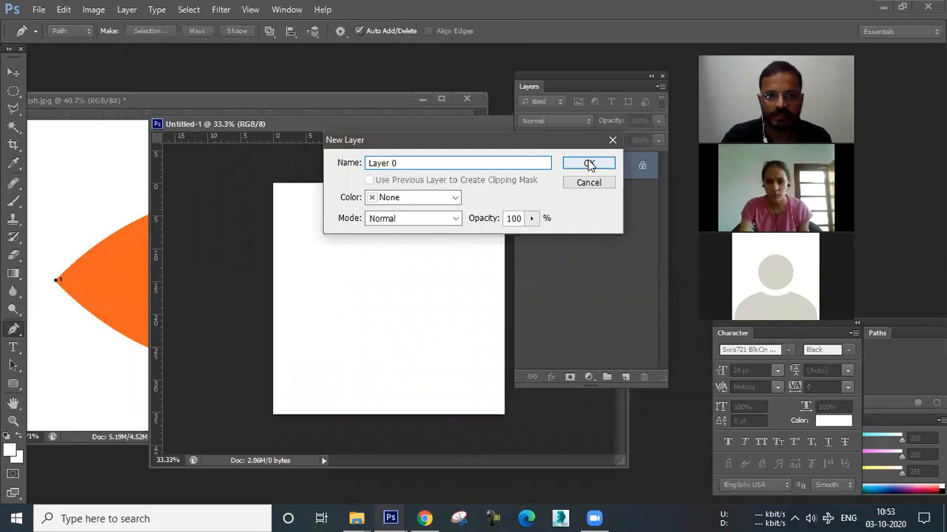
left_click(589, 164)
With the Pen tool, draw a zigzag path of four straight segments through five anchor points on the canvas.
left_click_drag(370, 126, 274, 89)
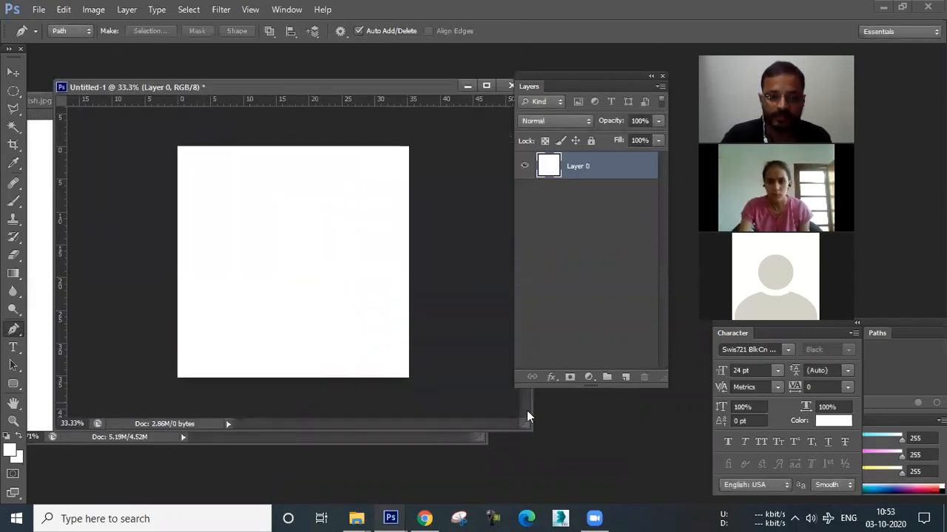
left_click_drag(524, 425, 583, 454)
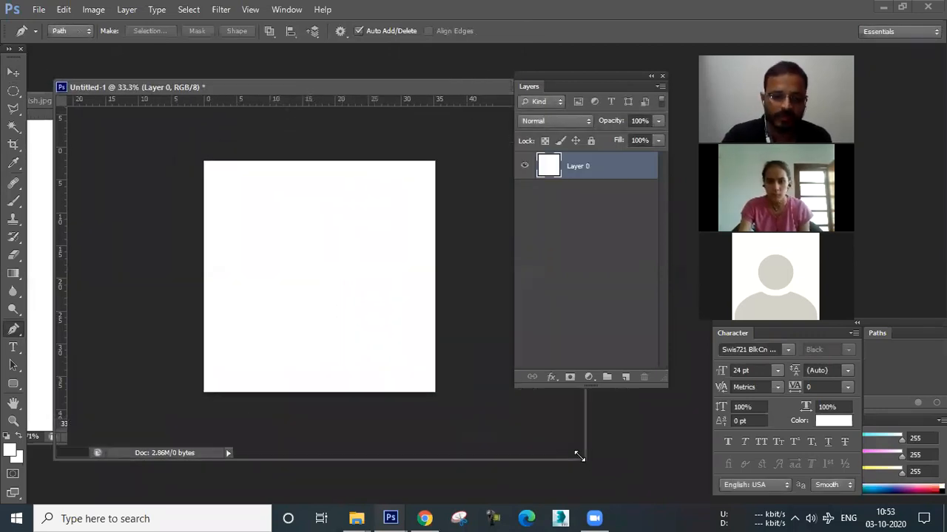
scroll(367, 318, "up", 2)
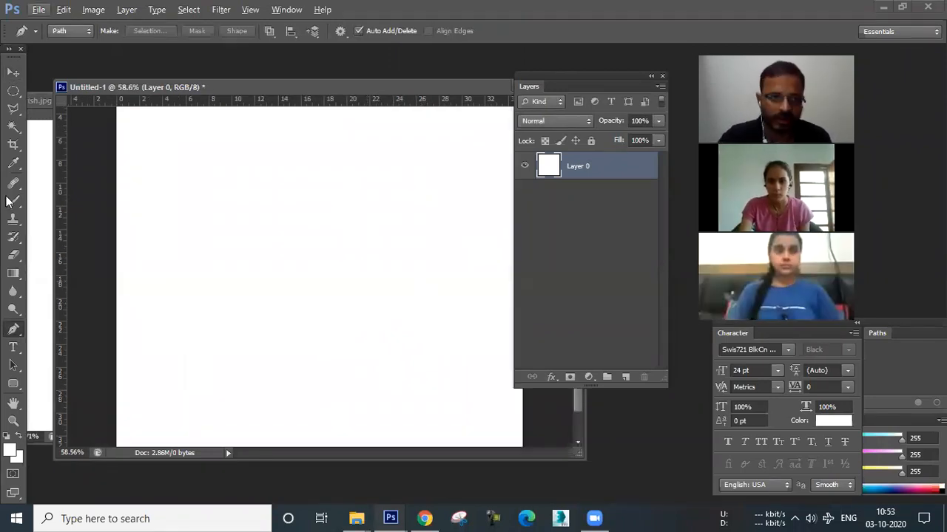
right_click(15, 331)
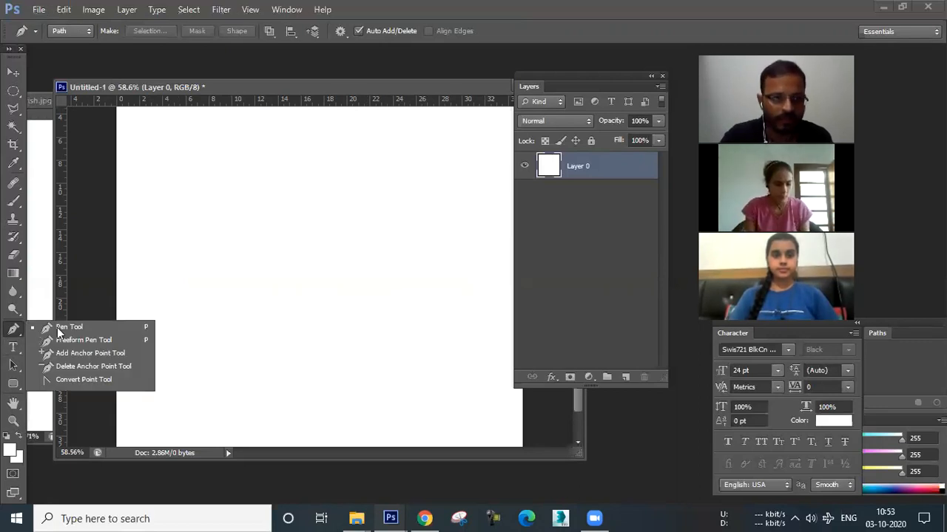
left_click(68, 328)
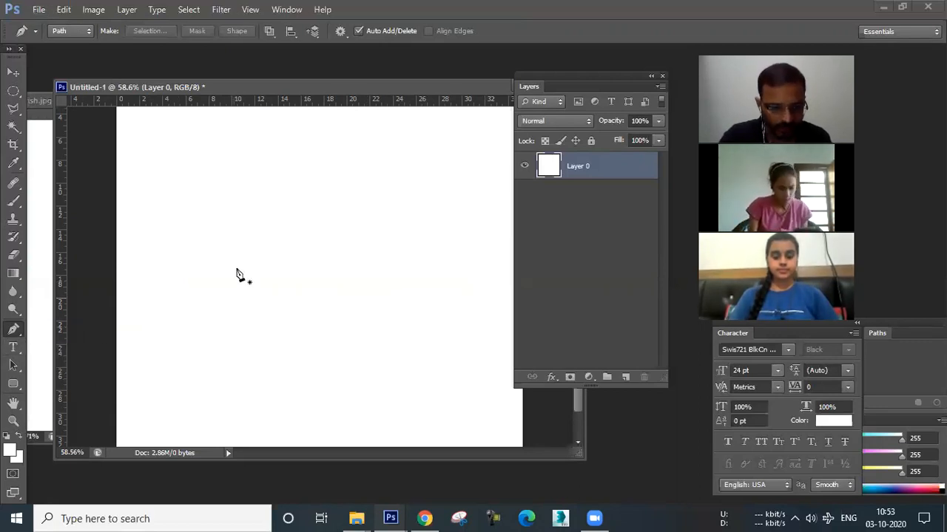
scroll(244, 189, "up", 1)
left_click(251, 175)
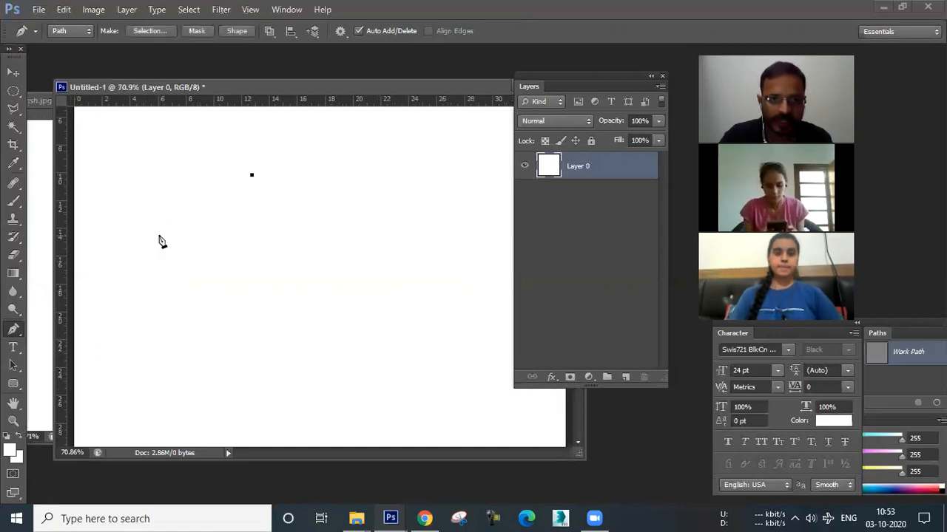
left_click(160, 236)
left_click(214, 319)
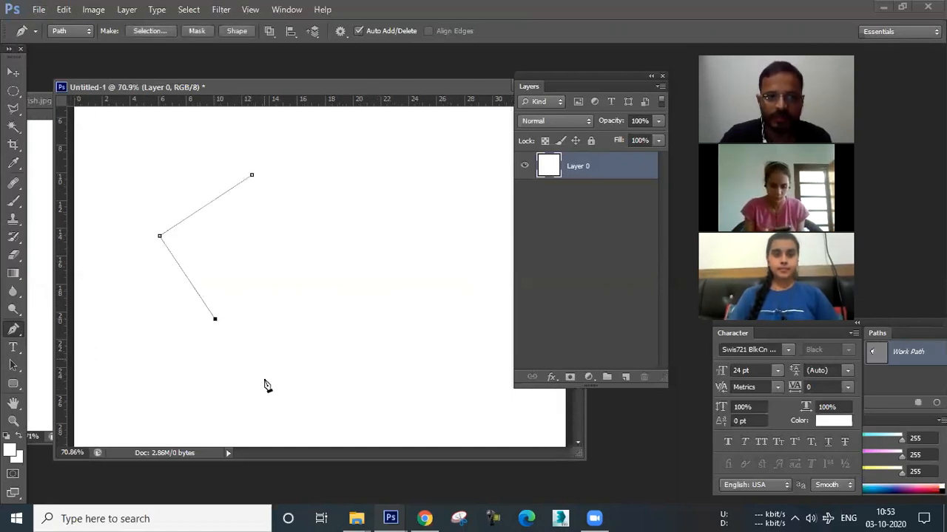
left_click(176, 404)
left_click(328, 386)
left_click(323, 243)
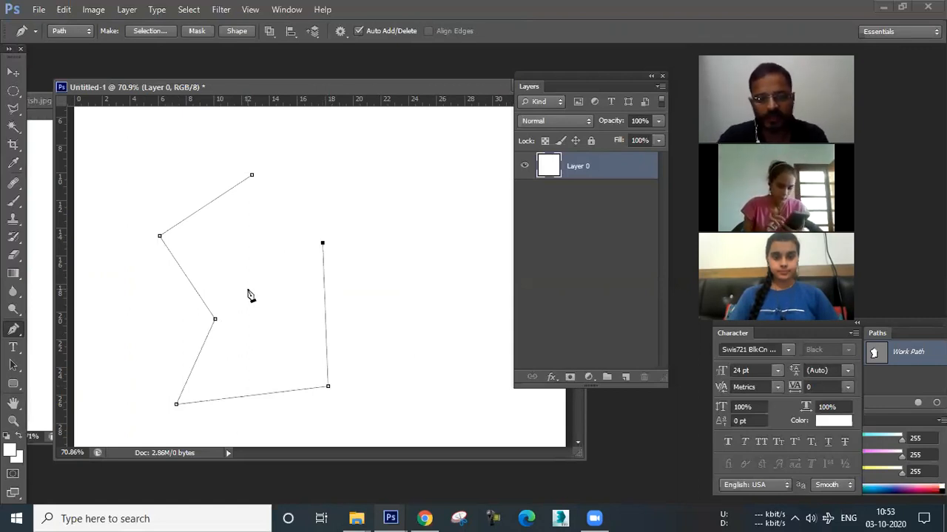
key("ctrl+z")
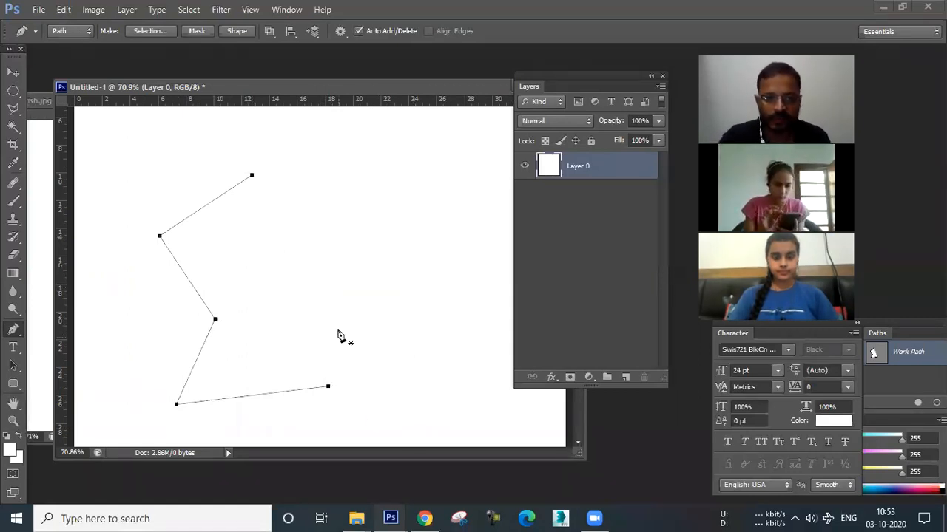
left_click(338, 313)
key("ctrl+z")
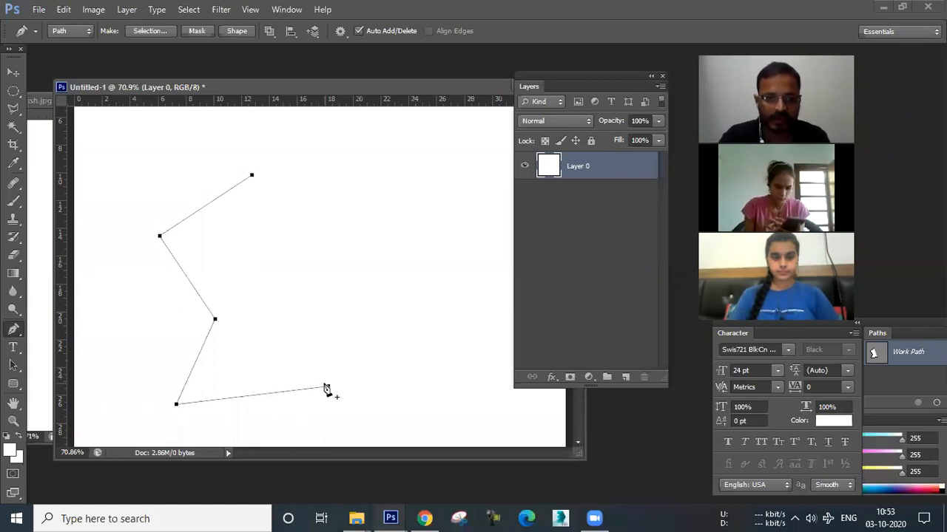
Continue the path with three more anchors and close it at the starting anchor.
left_click(349, 272)
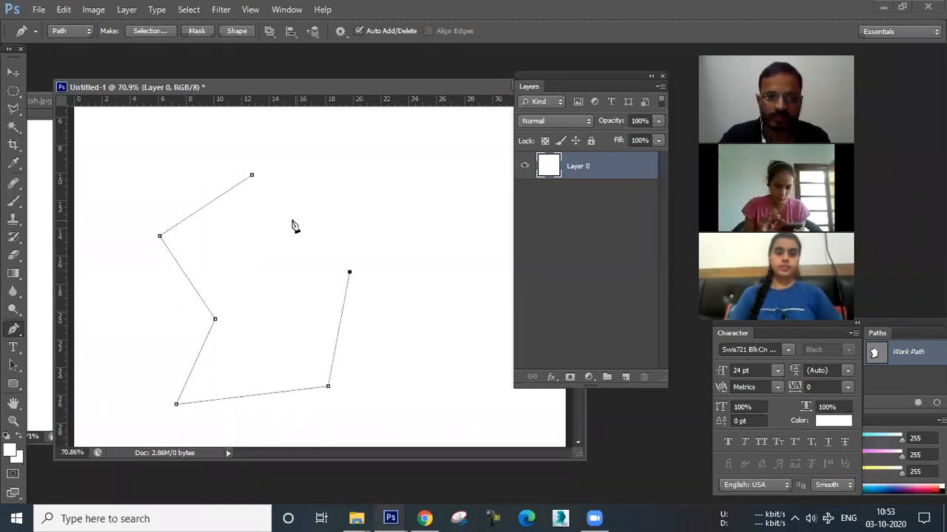
left_click(262, 281)
left_click(307, 171)
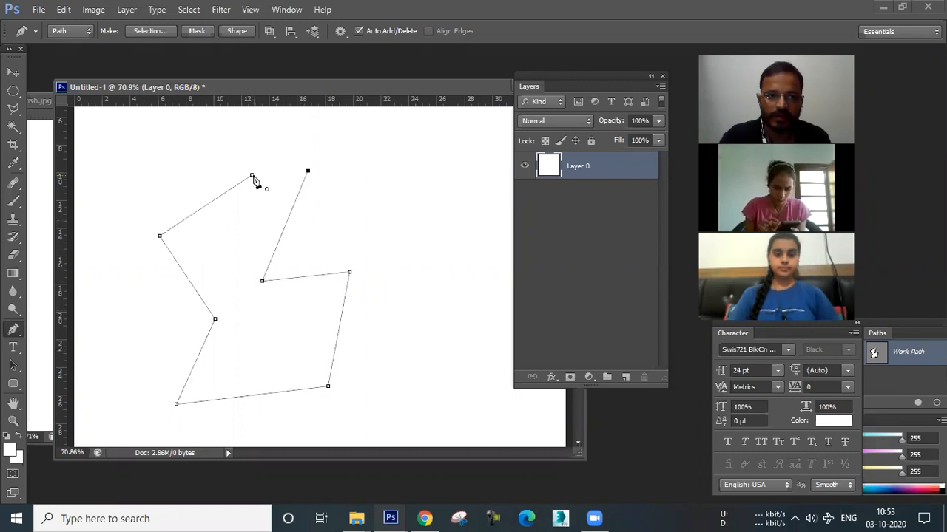
left_click(251, 176)
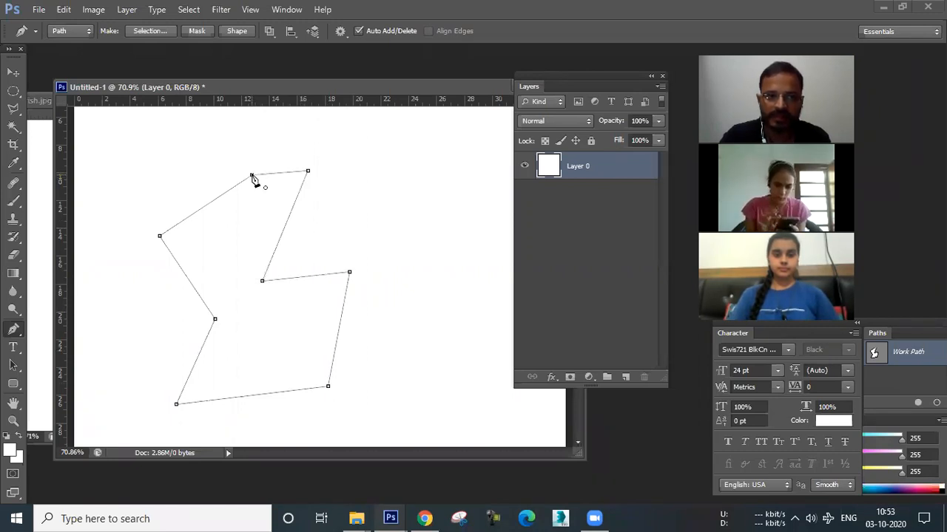
Turn the upper-right corner anchors of the path into smooth curves with the Convert Point tool.
left_click(14, 71)
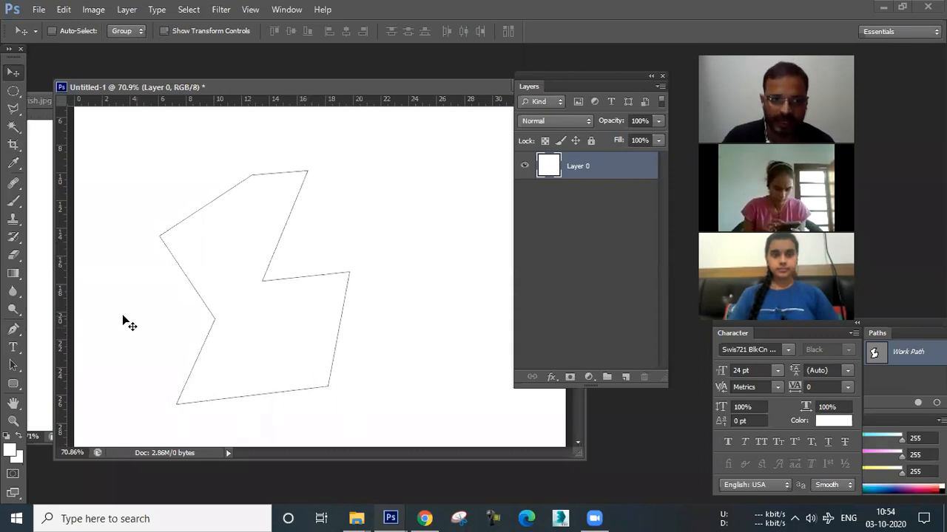
left_click(13, 330)
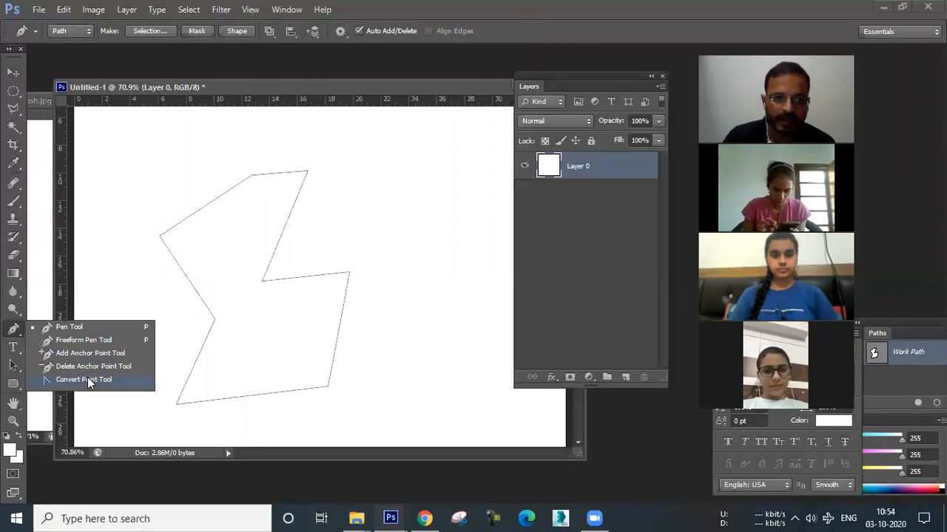
left_click(83, 380)
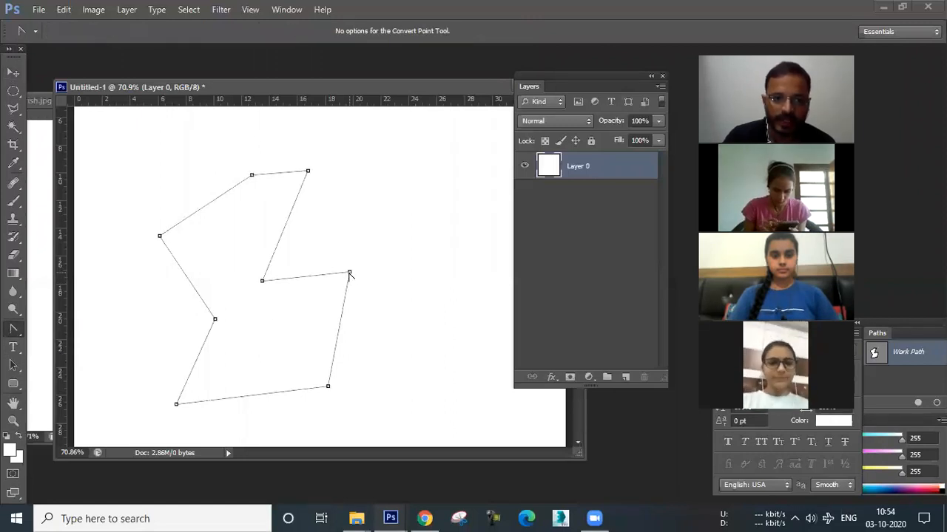
left_click_drag(349, 273, 314, 257)
left_click_drag(262, 282, 241, 251)
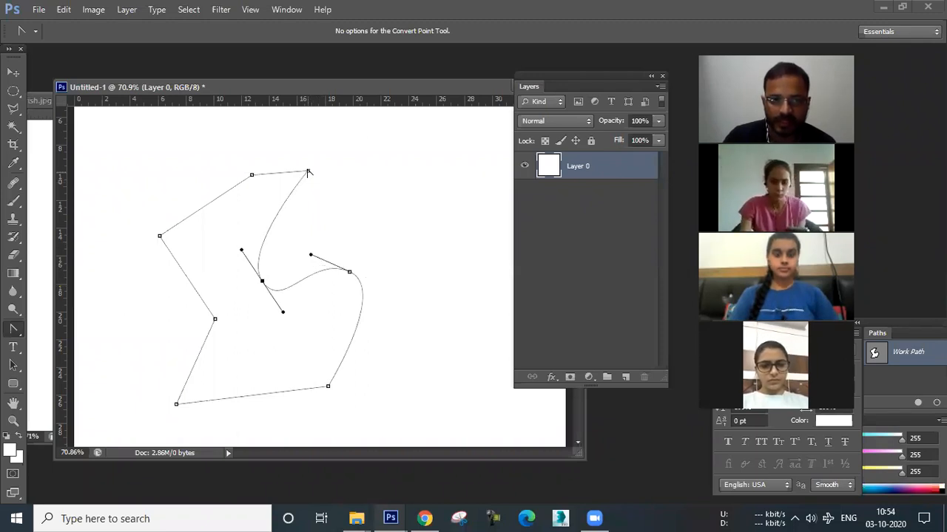
left_click_drag(308, 172, 325, 196)
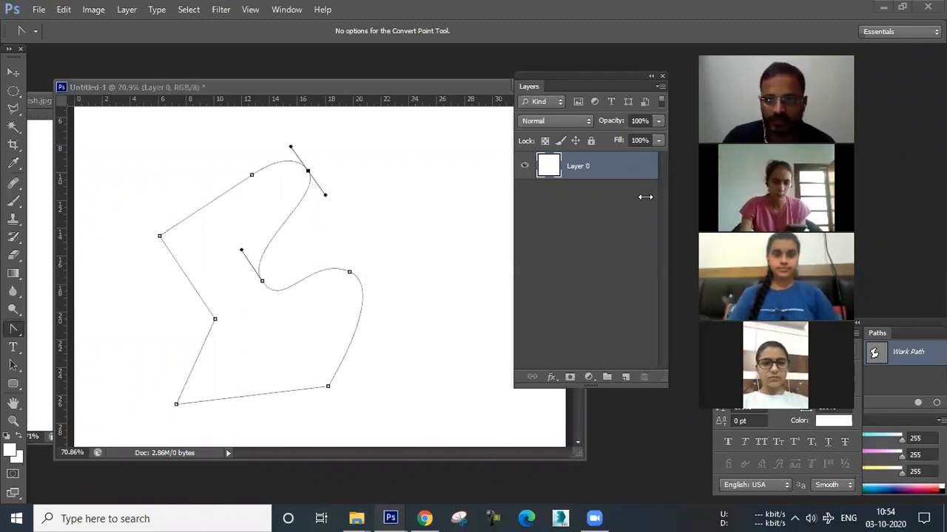
Smooth the left and lower corner anchors of the path with the Convert Point tool as well.
left_click(159, 238)
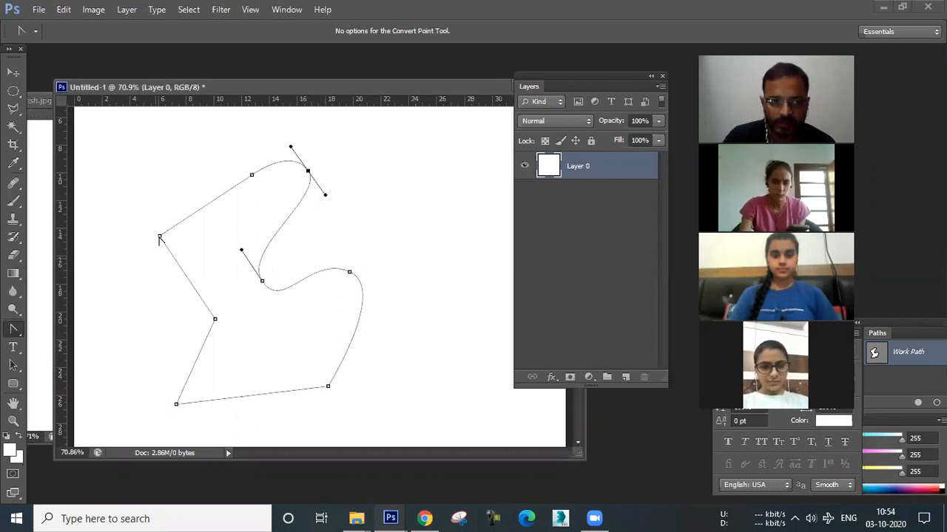
left_click_drag(159, 238, 147, 274)
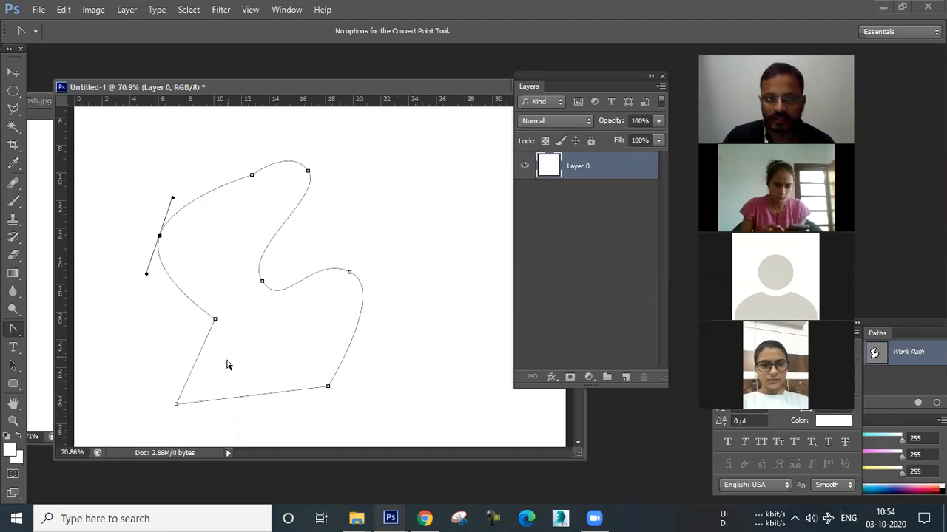
left_click_drag(215, 320, 215, 358)
left_click_drag(328, 390, 347, 364)
Remove the lower-right anchor of the path with the Delete Anchor Point tool.
right_click(15, 334)
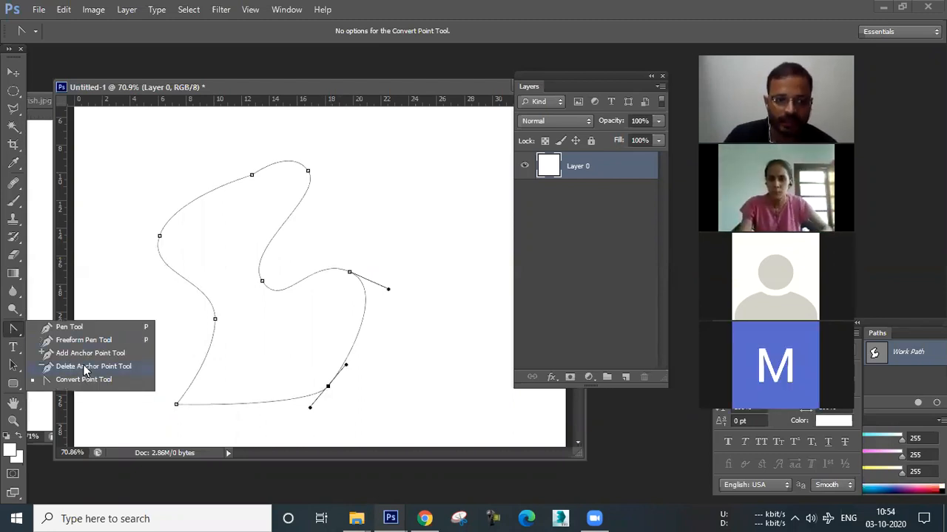
left_click(85, 367)
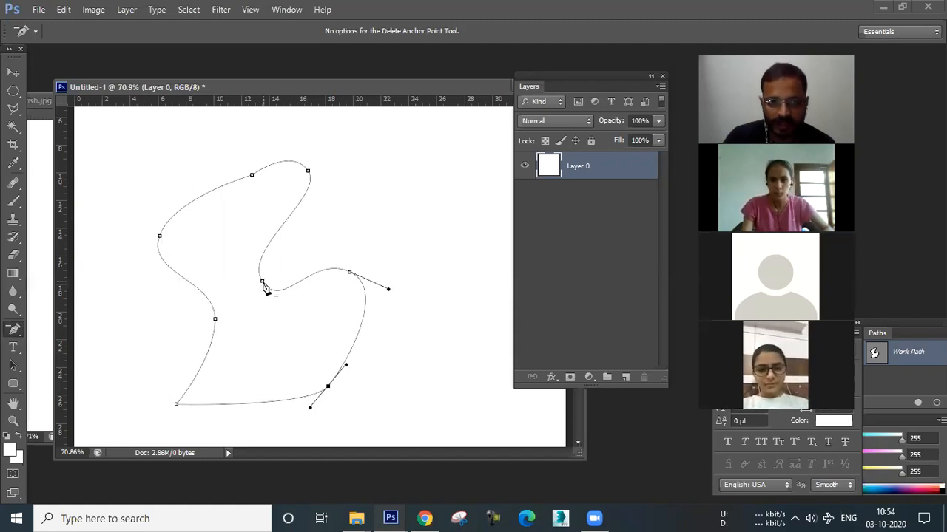
left_click(256, 288)
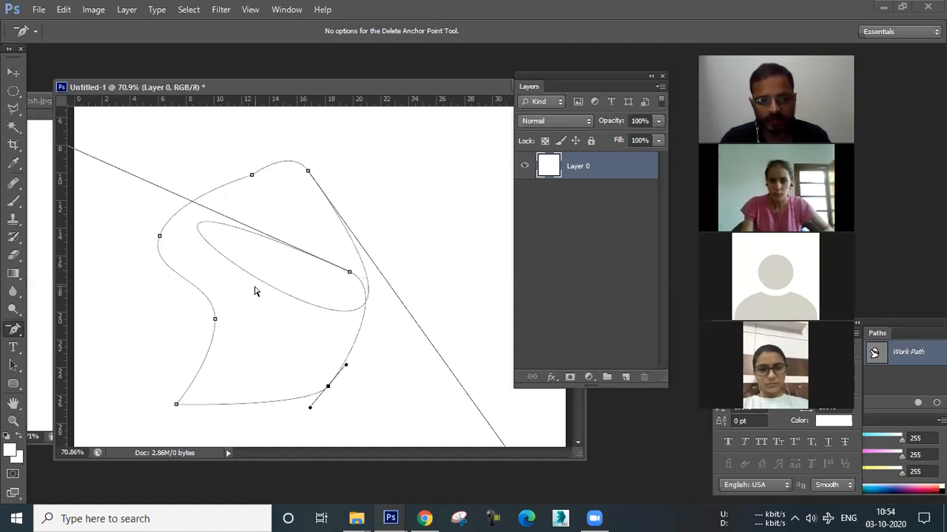
key("ctrl+z")
left_click(324, 386)
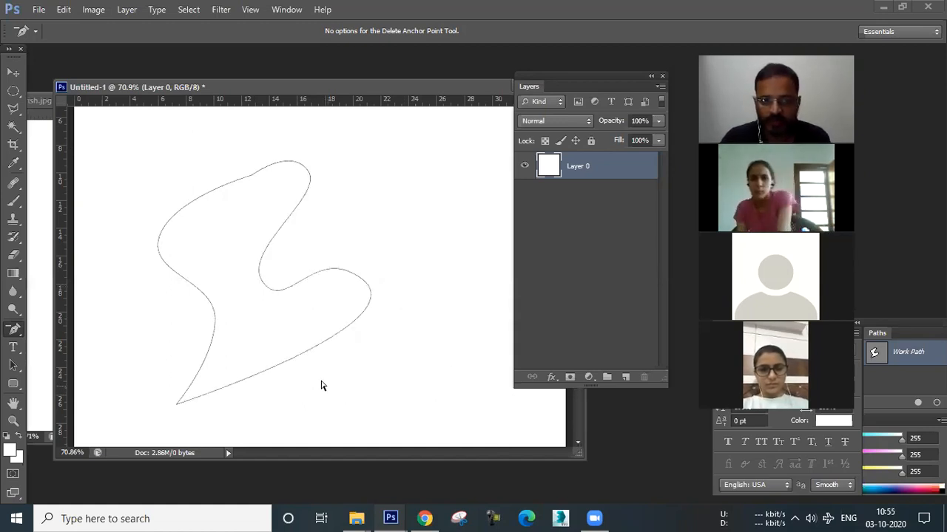
left_click(178, 406)
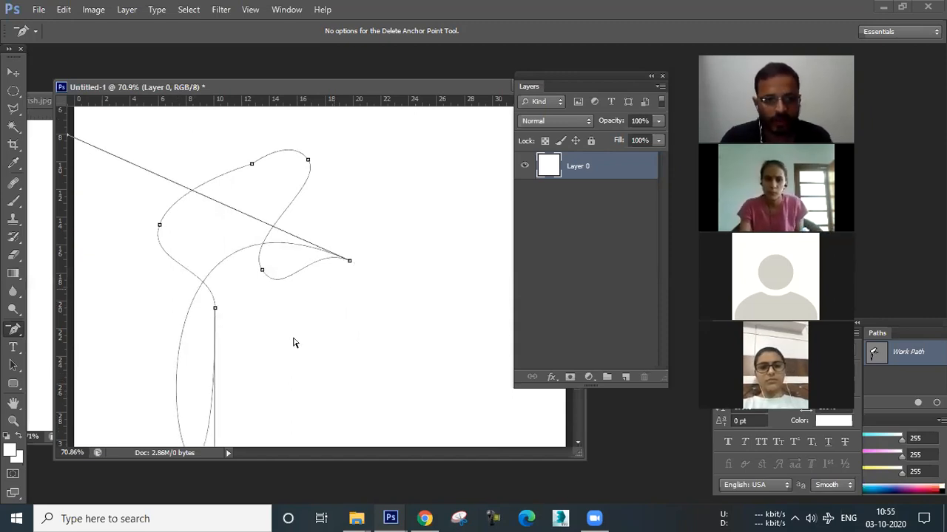
key("ctrl+z")
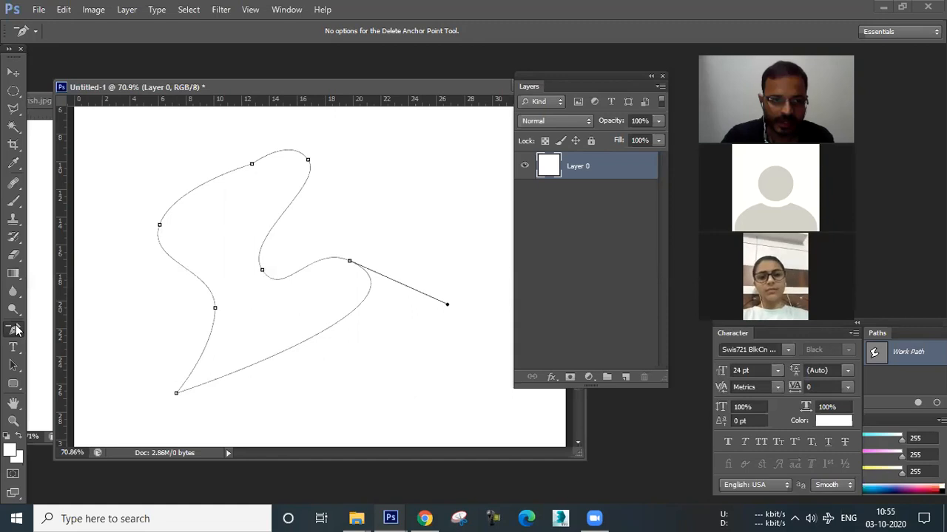
Add a new anchor point on the lower segment of the path with the Add Anchor Point tool.
left_click_drag(16, 330, 76, 356)
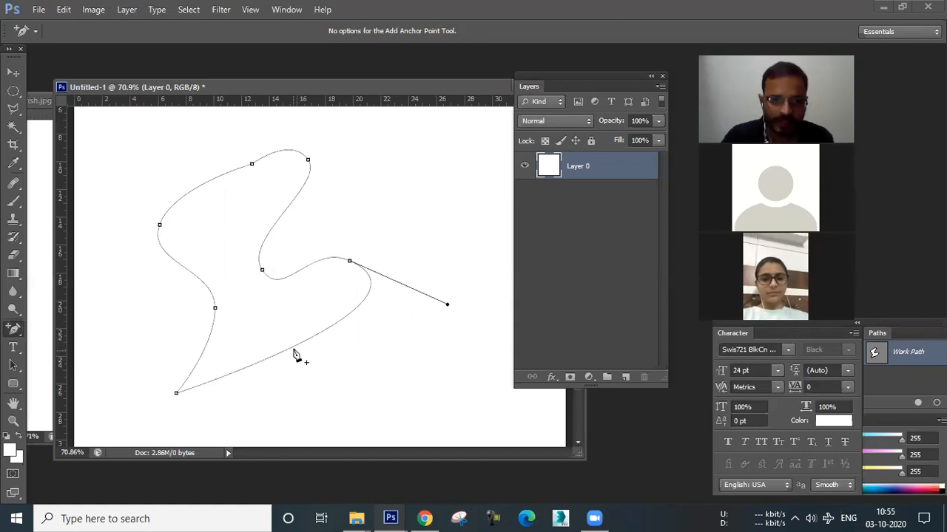
left_click(289, 351)
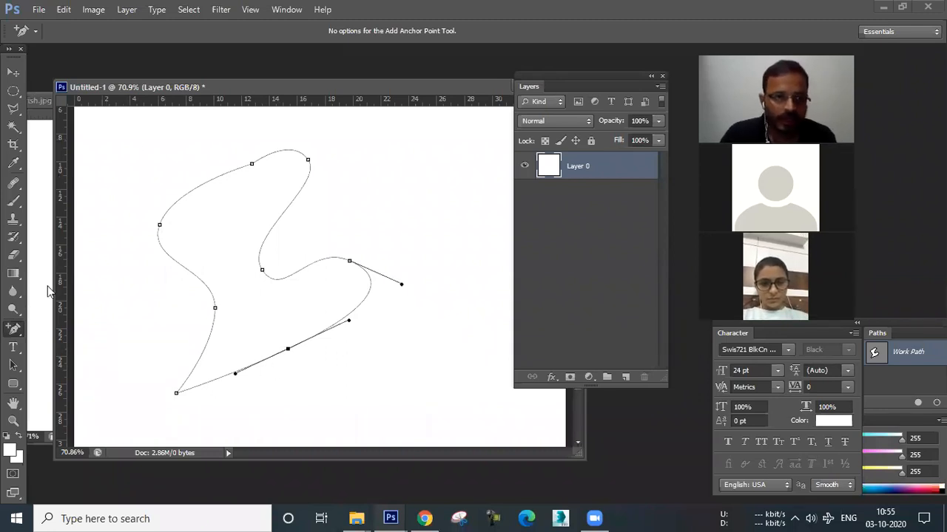
left_click(15, 332)
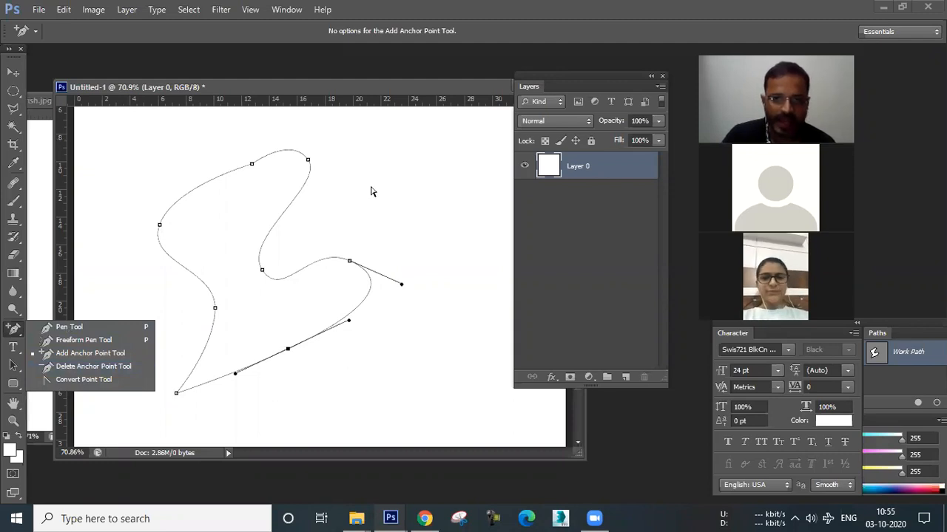
Reposition the lower and right anchor points of the path with the Direct Selection tool.
left_click(28, 387)
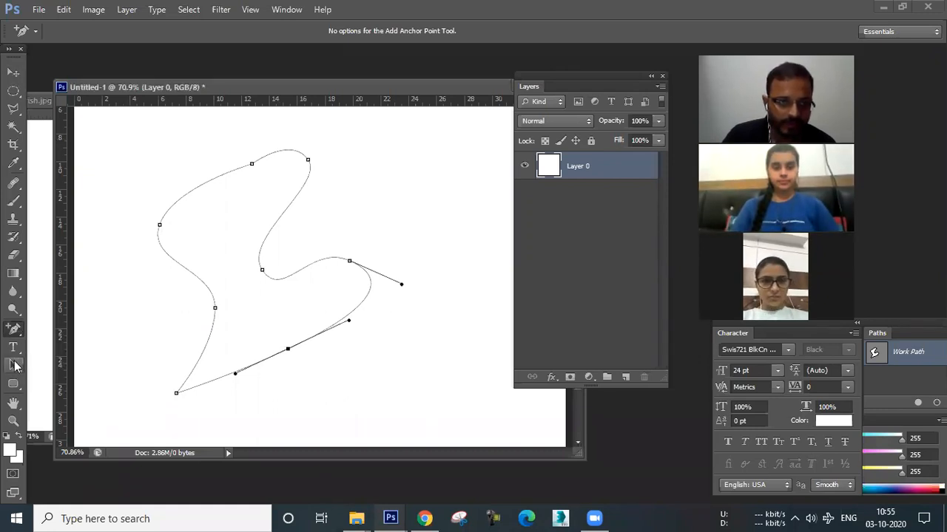
left_click(15, 365)
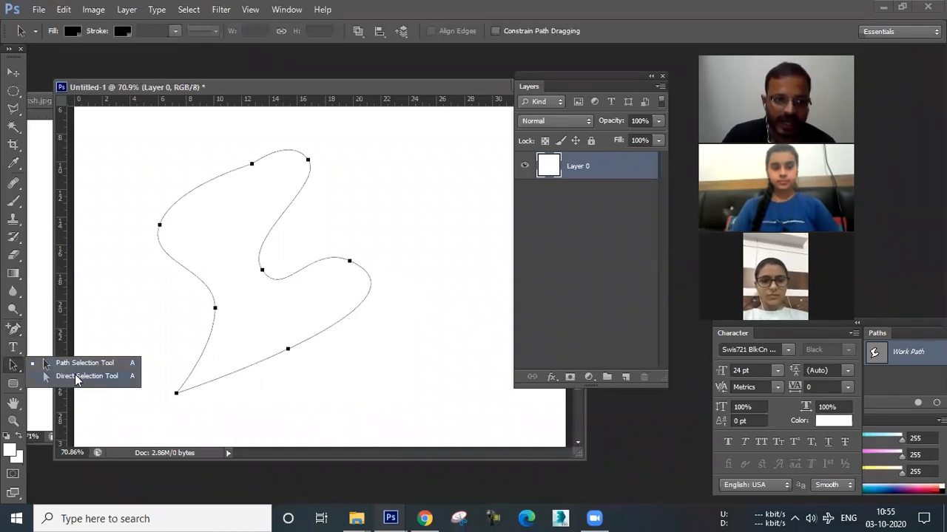
left_click(293, 359)
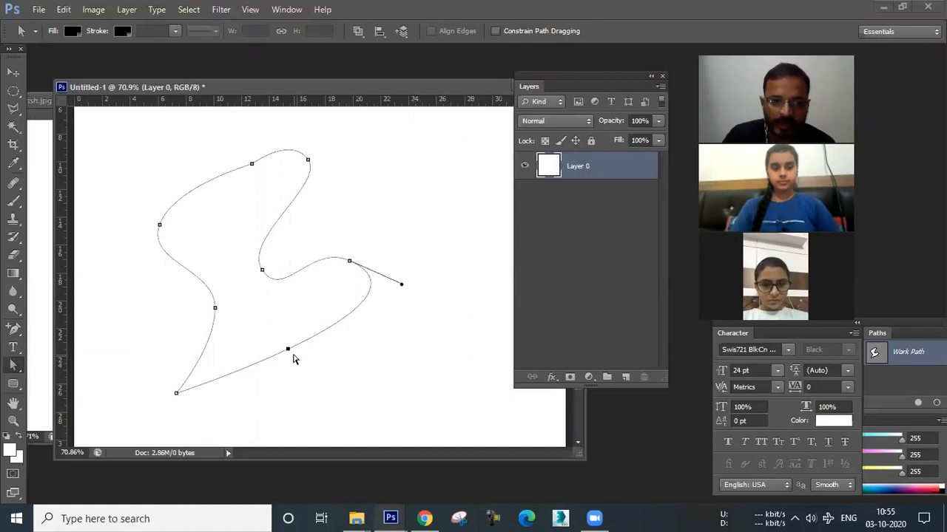
key("ctrl+z")
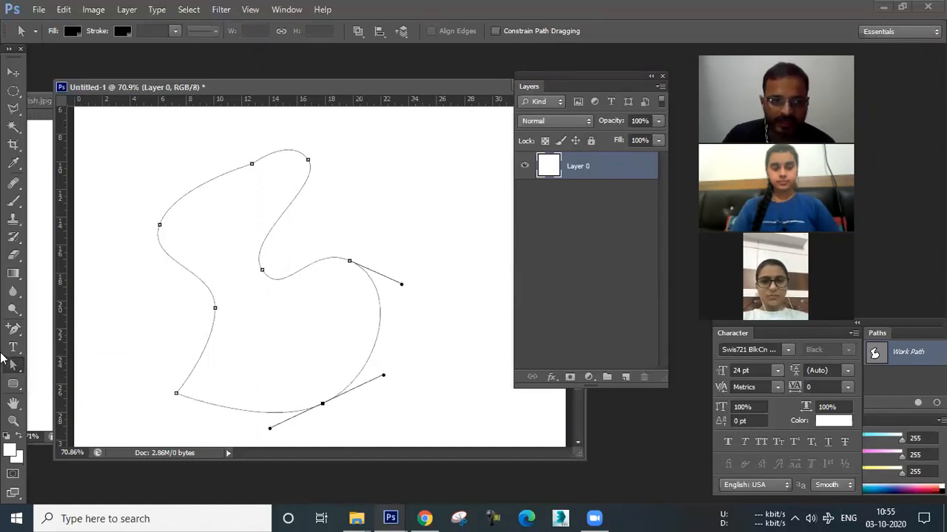
right_click(10, 369)
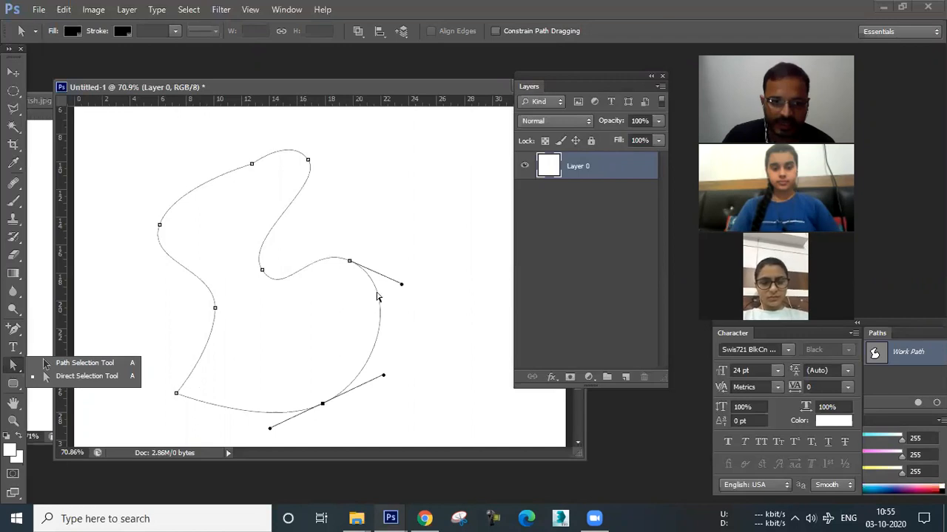
left_click(350, 262)
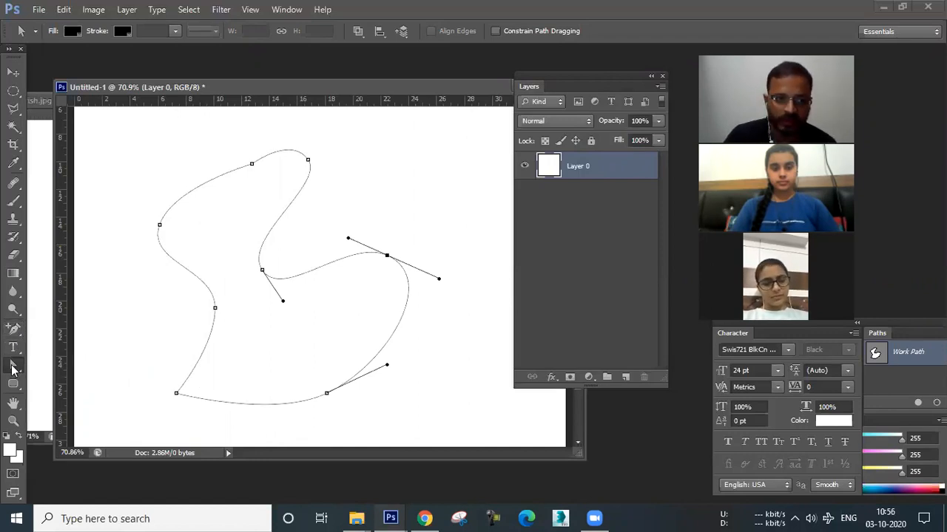
Move the whole path slightly right and up with the Path Selection tool.
left_click(12, 366)
left_click(216, 310)
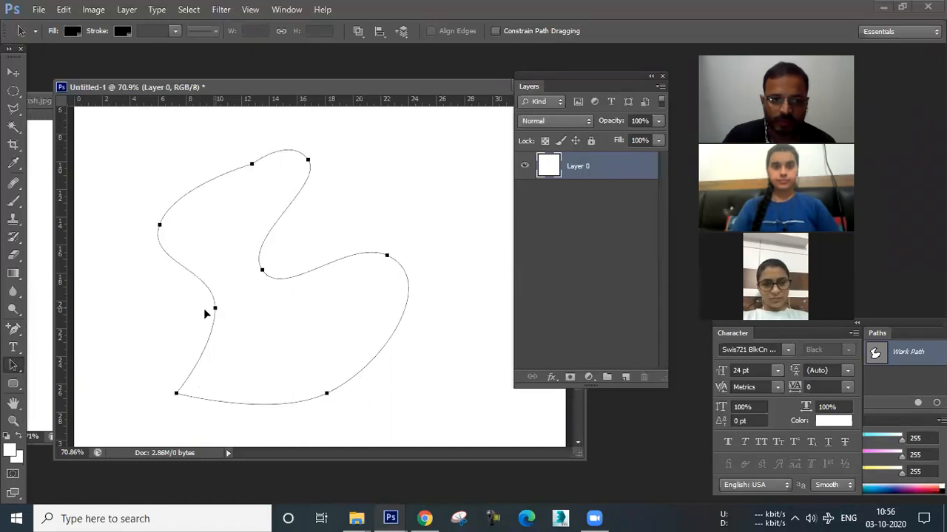
mouse_move(215, 308)
left_mouse_down()
mouse_move(267, 316)
mouse_move(238, 298)
left_mouse_up()
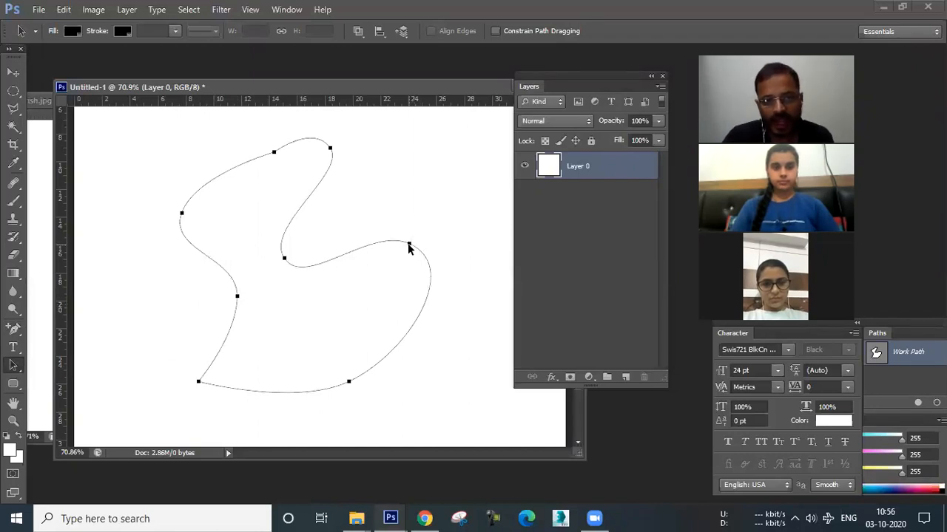
Reshape the right and top-right anchors of the path by dragging out new direction handles with the Convert Point tool.
right_click(20, 370)
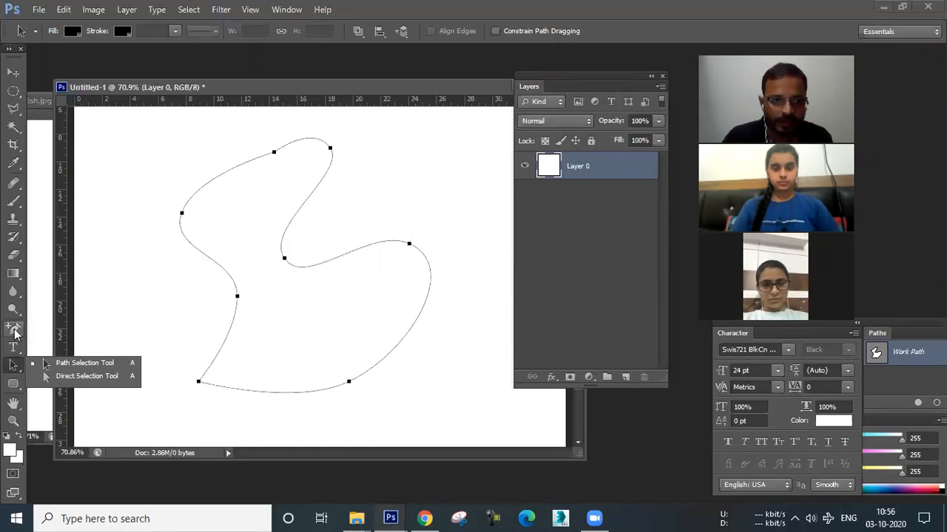
right_click(15, 333)
left_click(82, 385)
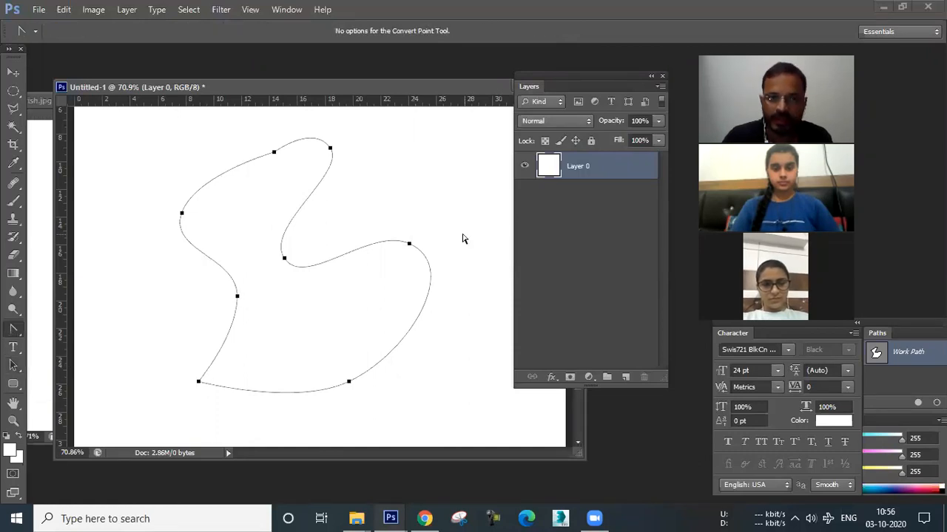
left_click(409, 245)
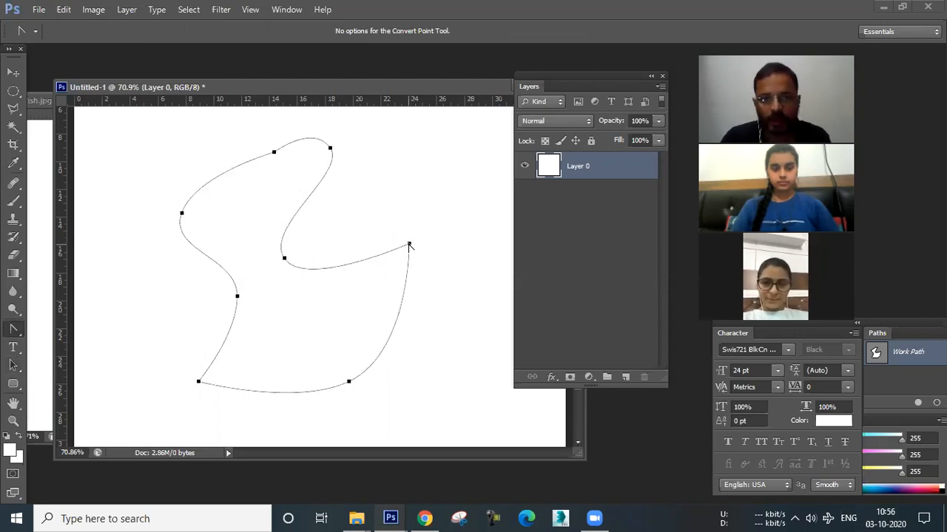
left_click_drag(409, 245, 368, 121)
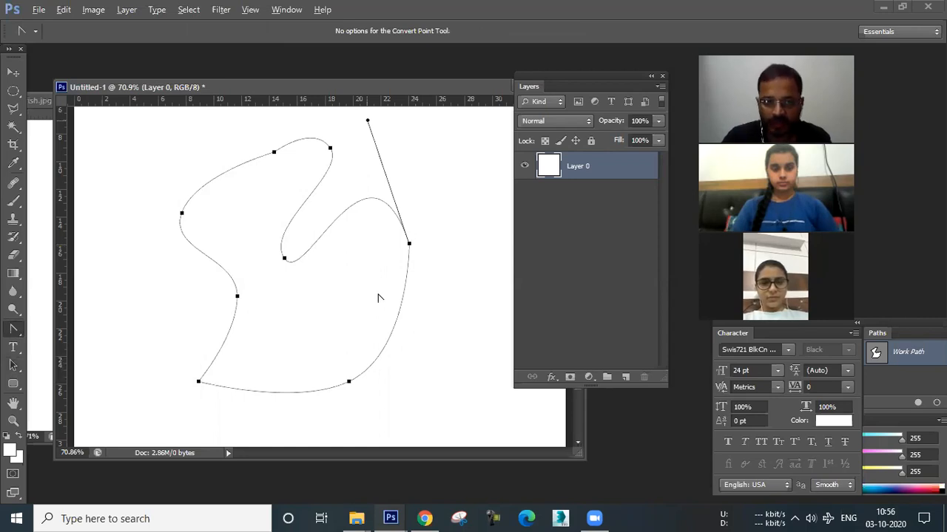
left_click_drag(368, 121, 377, 293)
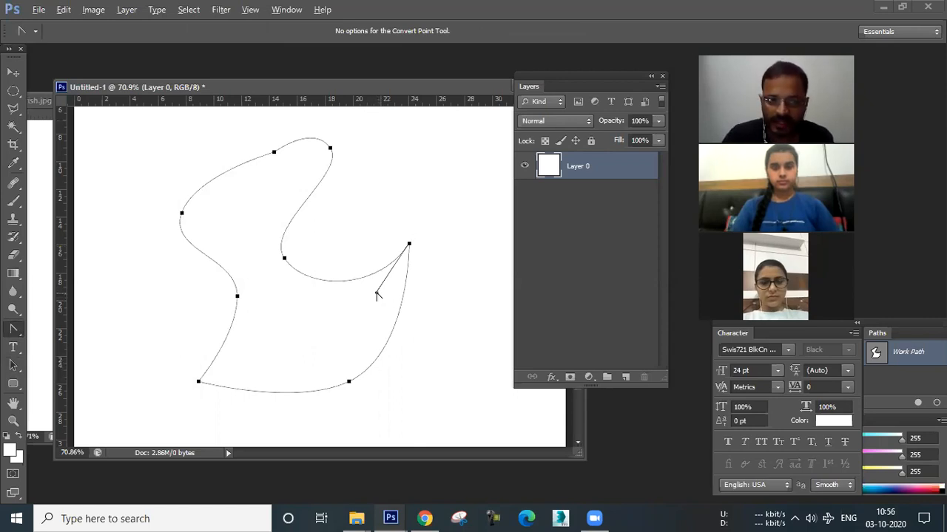
left_click_drag(378, 294, 380, 298)
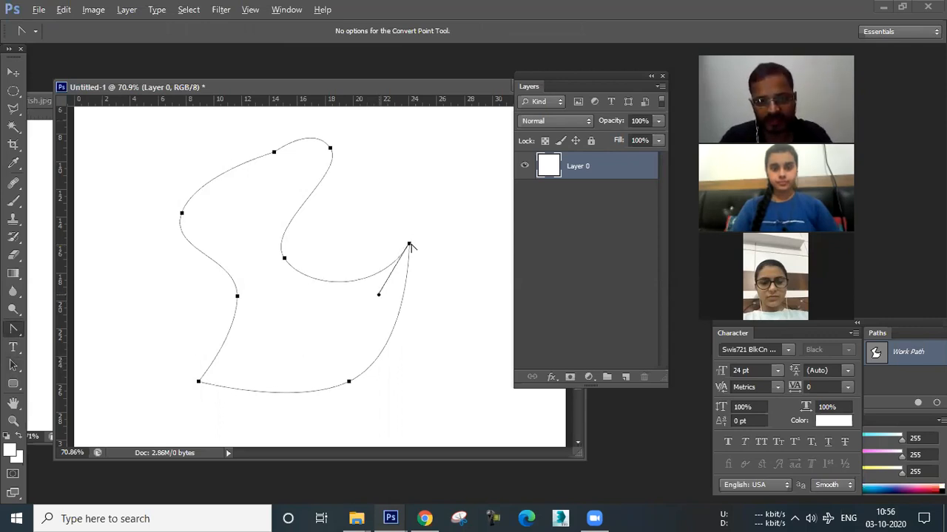
left_click_drag(379, 295, 319, 308)
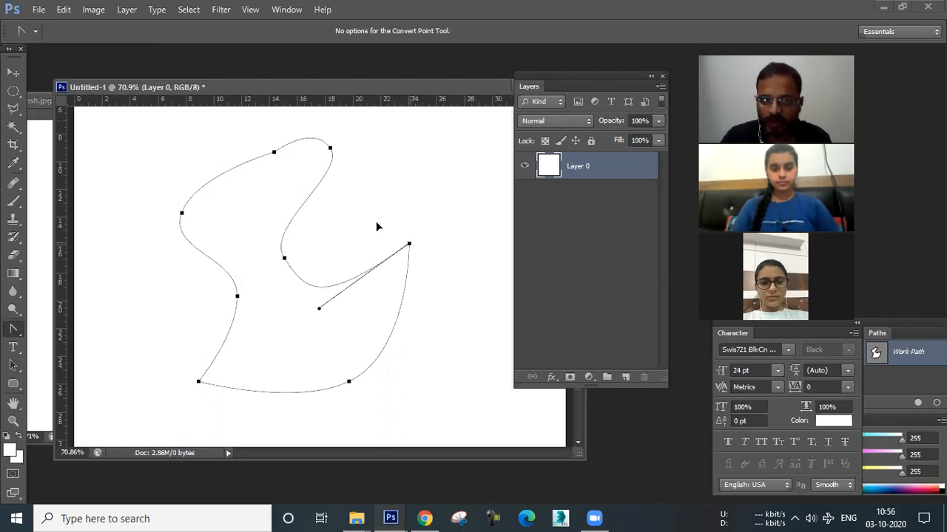
left_click_drag(409, 243, 375, 224)
left_click_drag(353, 183, 388, 220)
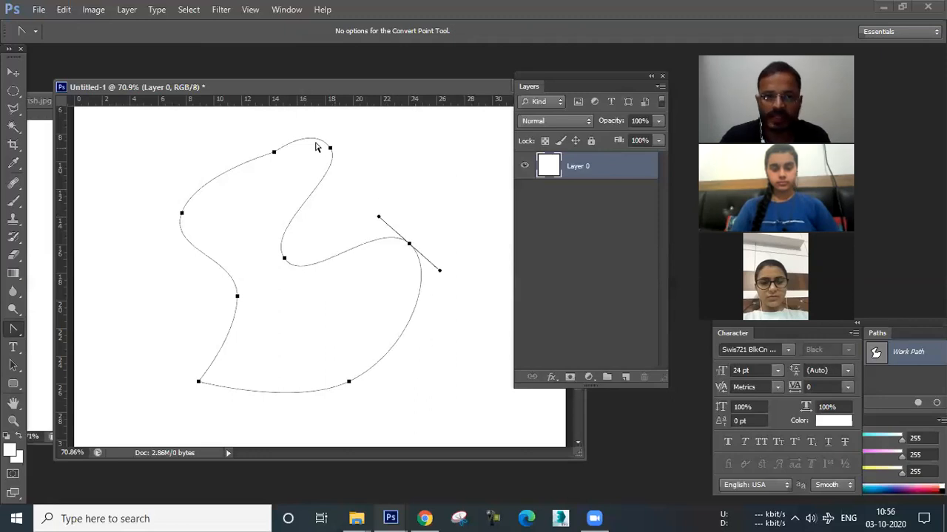
left_click_drag(330, 148, 316, 147)
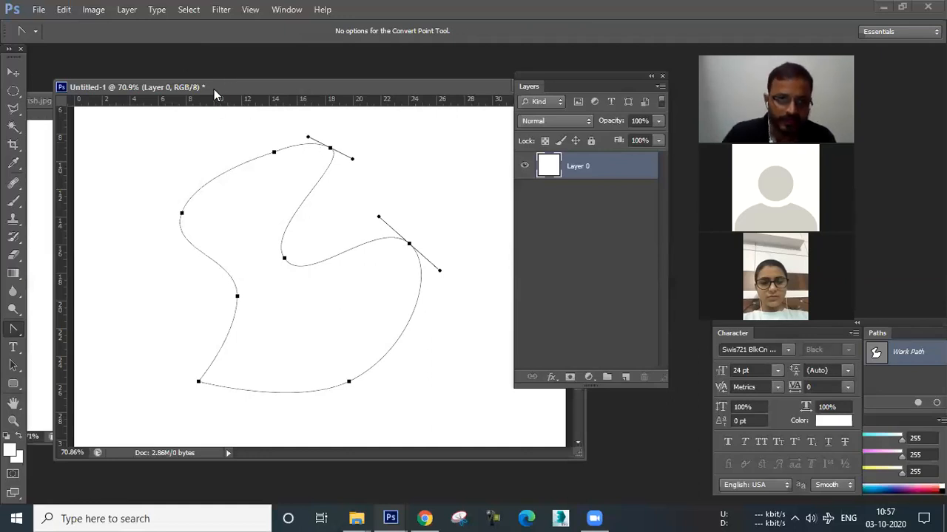
left_click_drag(371, 83, 301, 145)
Close the Untitled-1 document without saving changes.
left_click(13, 74)
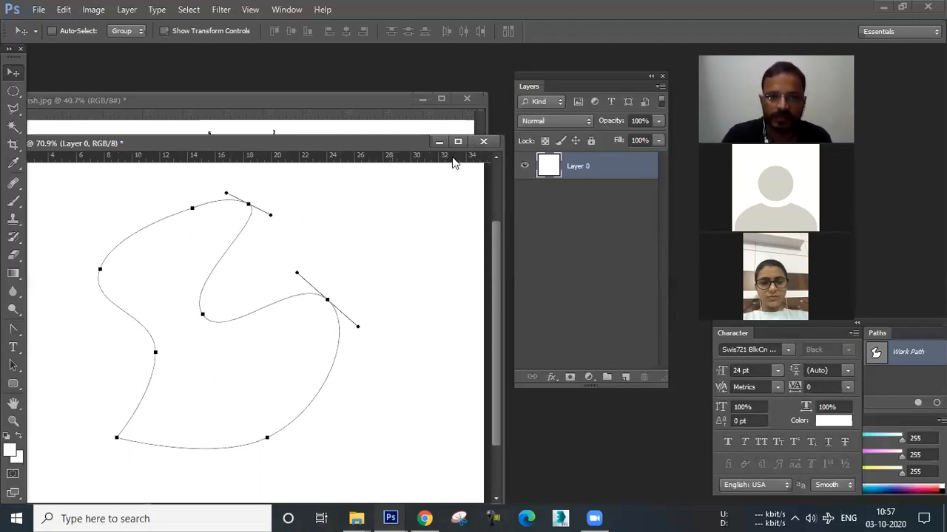
left_click(484, 142)
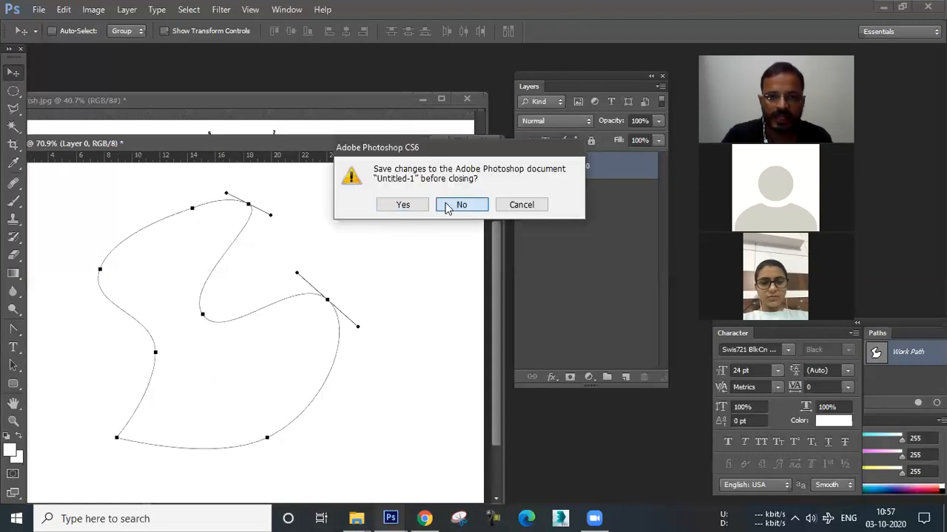
left_click(459, 205)
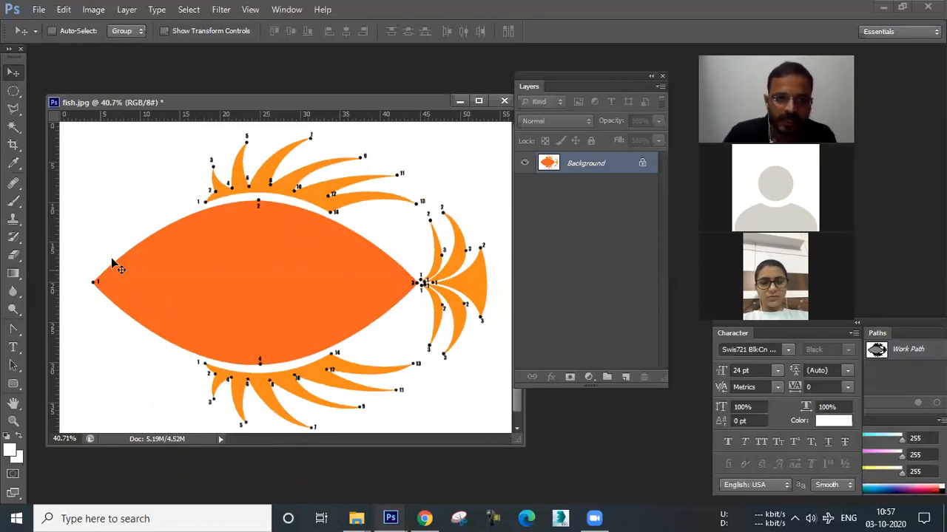
Trace a closed diamond path on the fish body with the Pen tool through its nose, top, tail and bottom points.
left_click(13, 325)
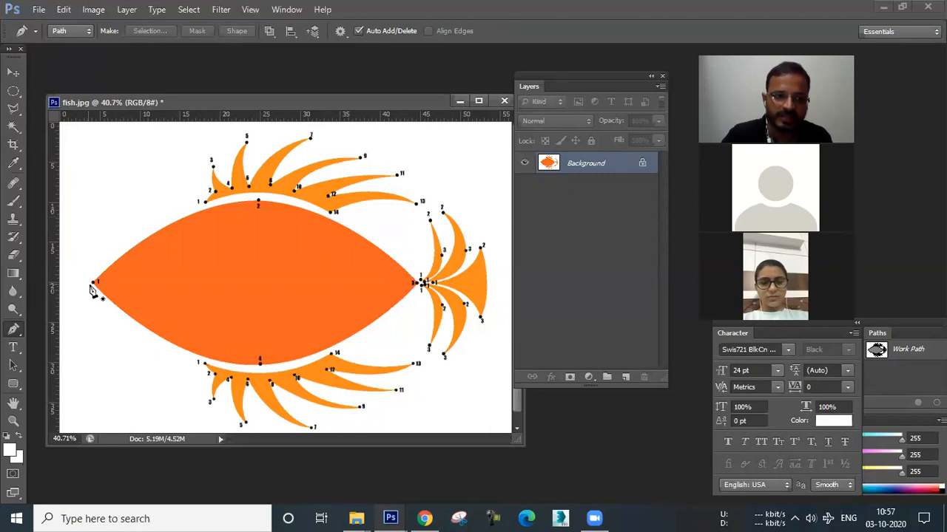
left_click(93, 281)
left_click(258, 201)
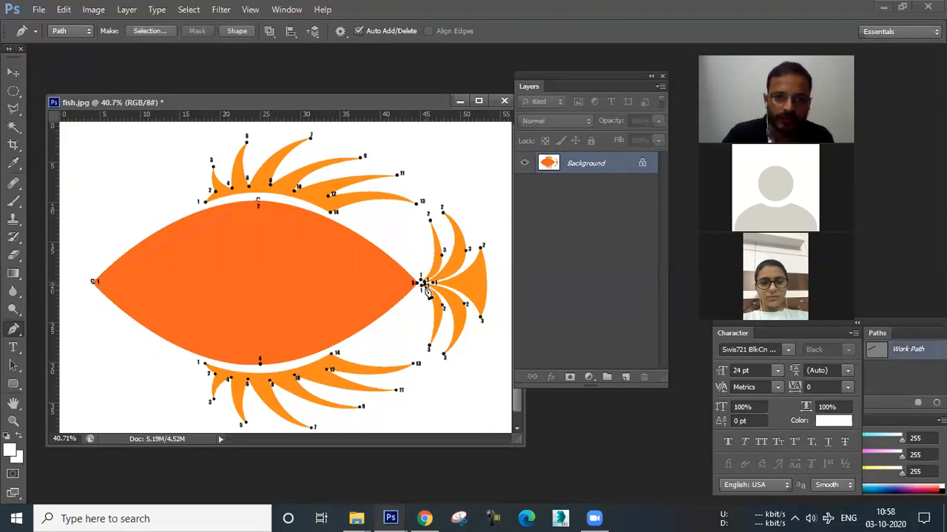
left_click(259, 363)
left_click(93, 283)
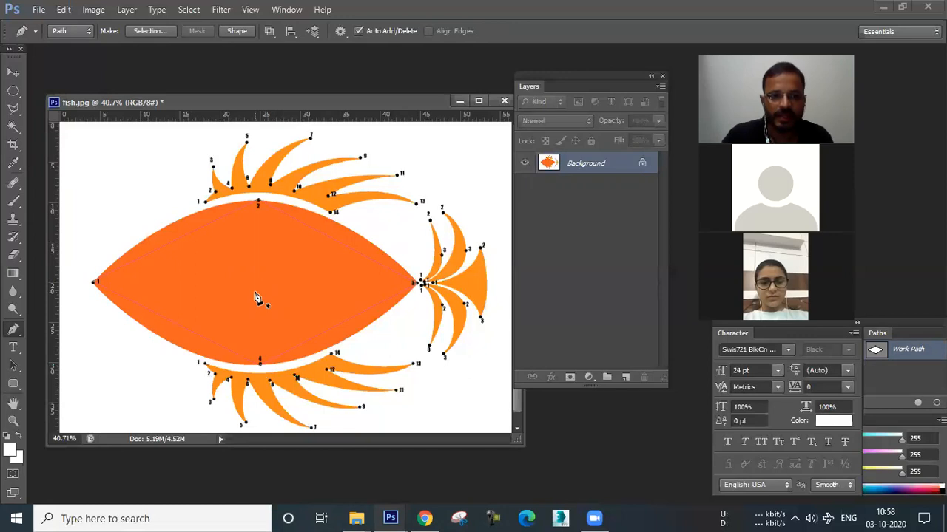
Smooth the top and bottom anchors of the fish path into curves with the Convert Point tool.
scroll(258, 280, "up", 3)
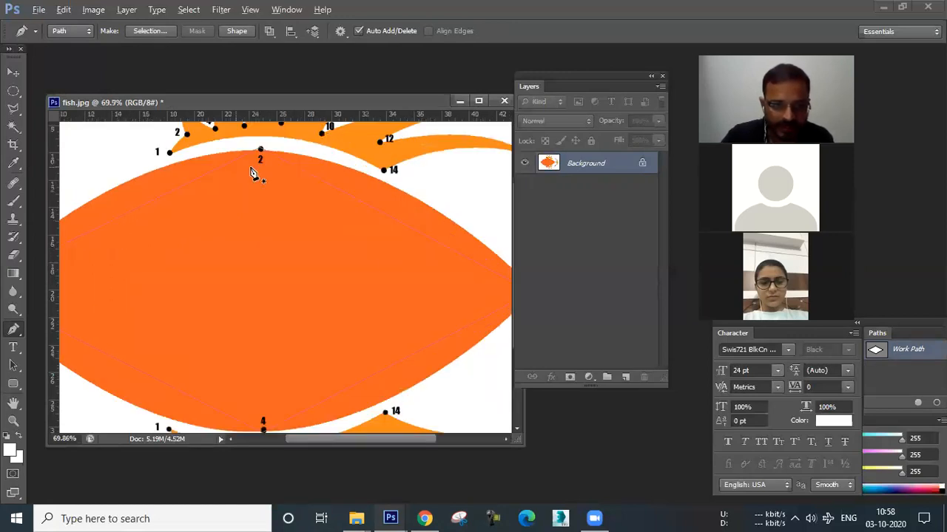
scroll(334, 300, "down", 3)
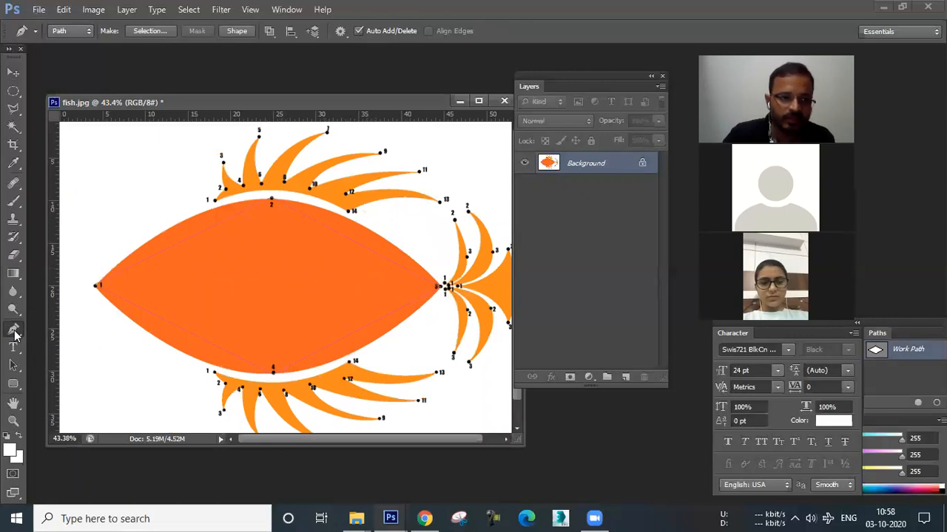
right_click(14, 334)
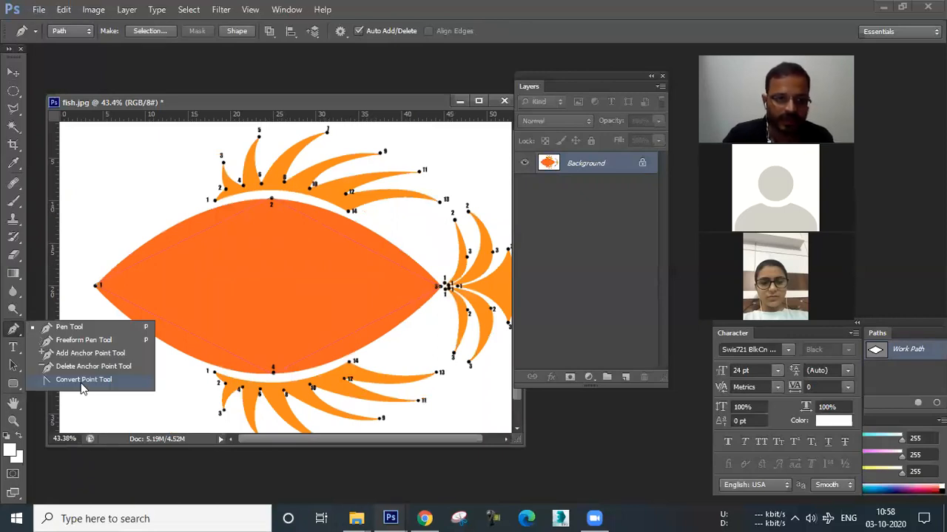
left_click(83, 380)
left_click(271, 202)
left_click_drag(272, 198, 362, 200)
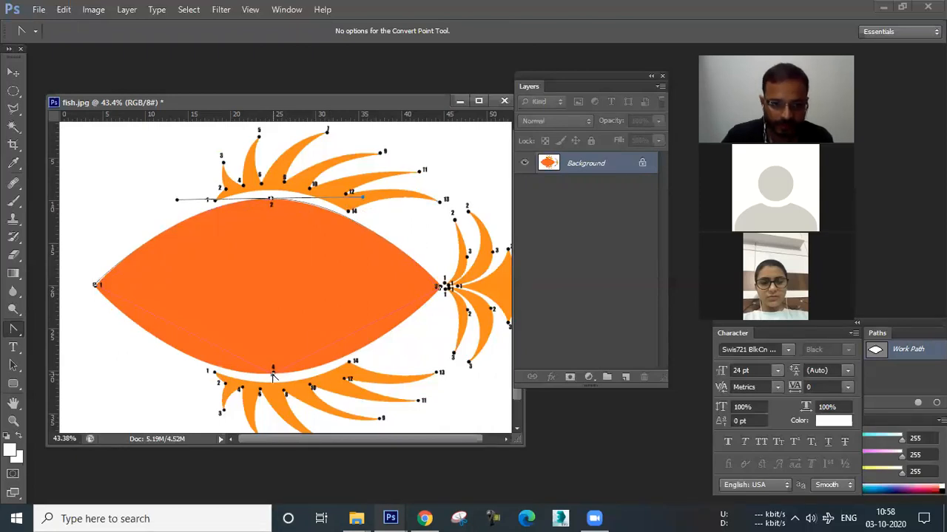
left_click_drag(273, 373, 181, 381)
Fine-tune the left direction handle of the bottom anchor to match the fish's lower edge.
scroll(281, 398, "up", 3)
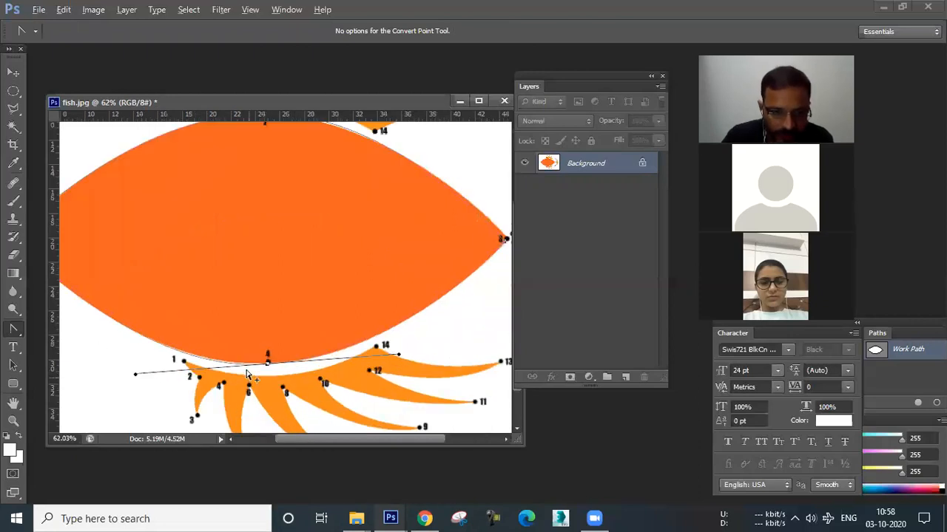
scroll(247, 373, "up", 2)
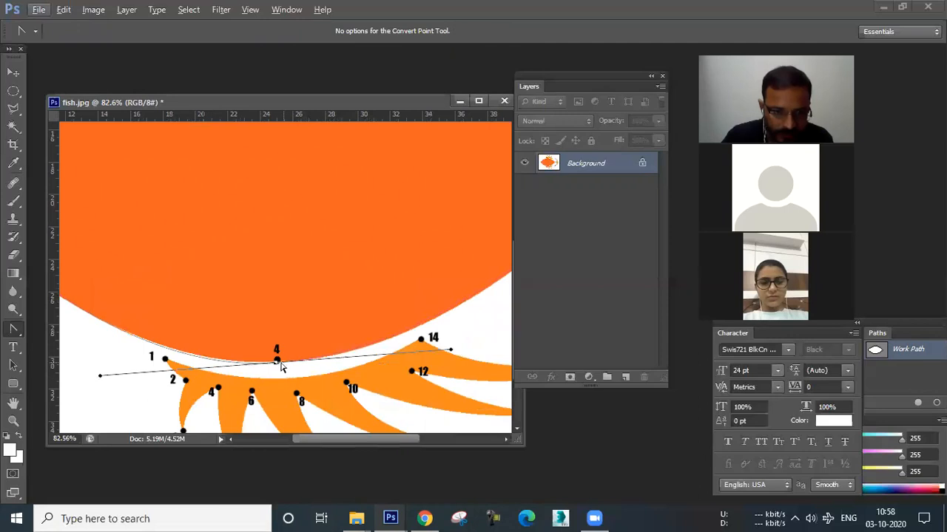
left_click_drag(101, 377, 102, 369)
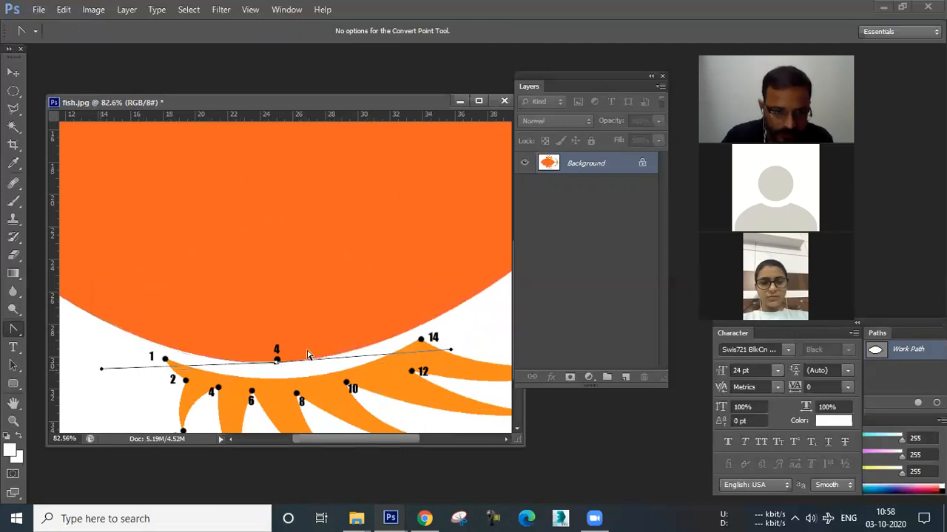
scroll(303, 355, "down", 5)
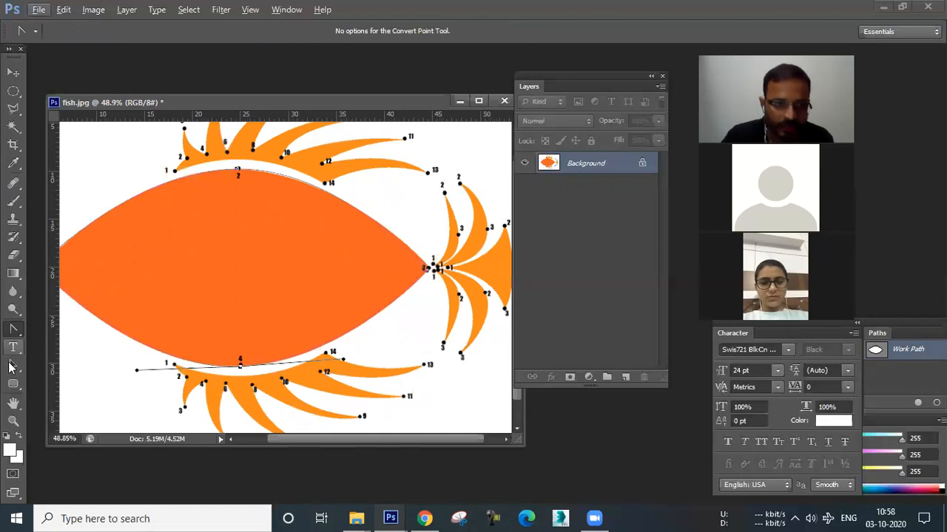
Shift the fish path about 0.2 cm right and 0.3 cm down with the Path Selection tool.
left_click(13, 365)
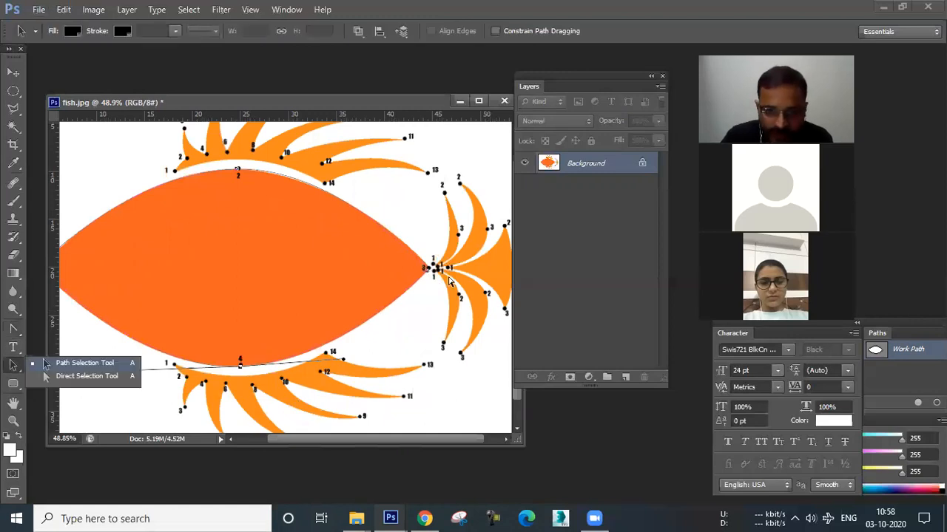
scroll(448, 281, "up", 4)
left_click_drag(424, 267, 428, 274)
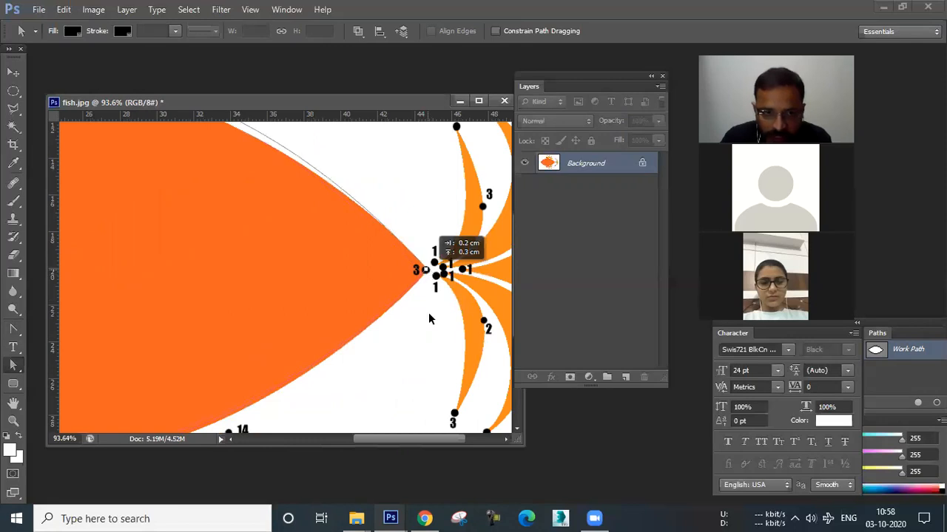
scroll(403, 316, "down", 5)
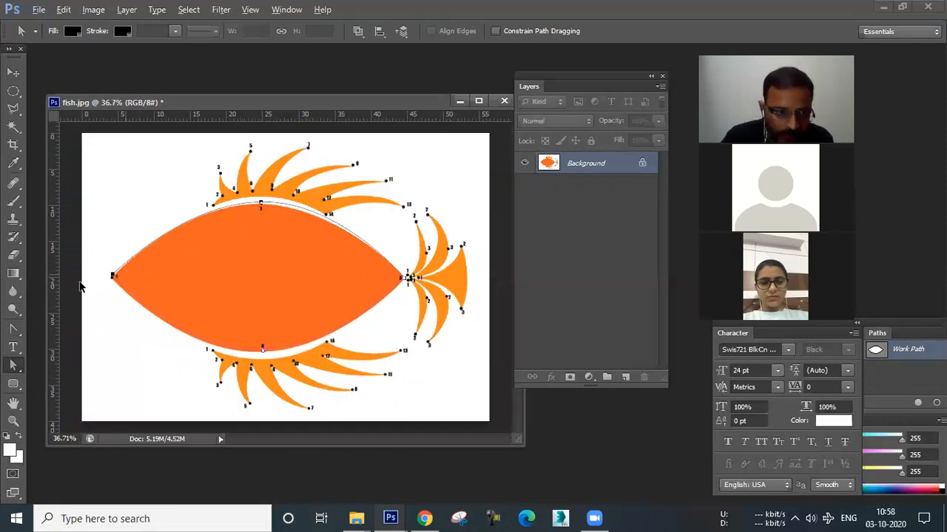
scroll(85, 282, "up", 4)
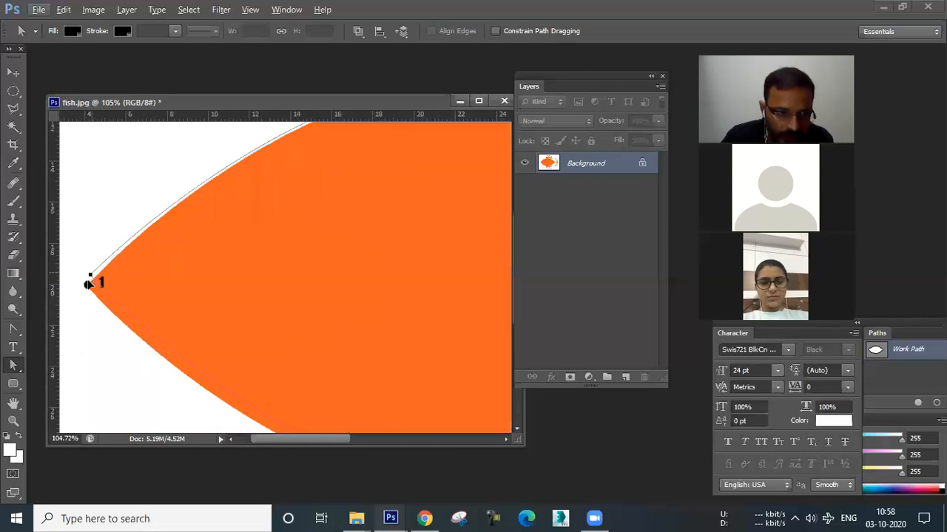
Shorten the right direction handle of the fish path's top anchor slightly to fit the upper body edge.
scroll(140, 288, "down", 3)
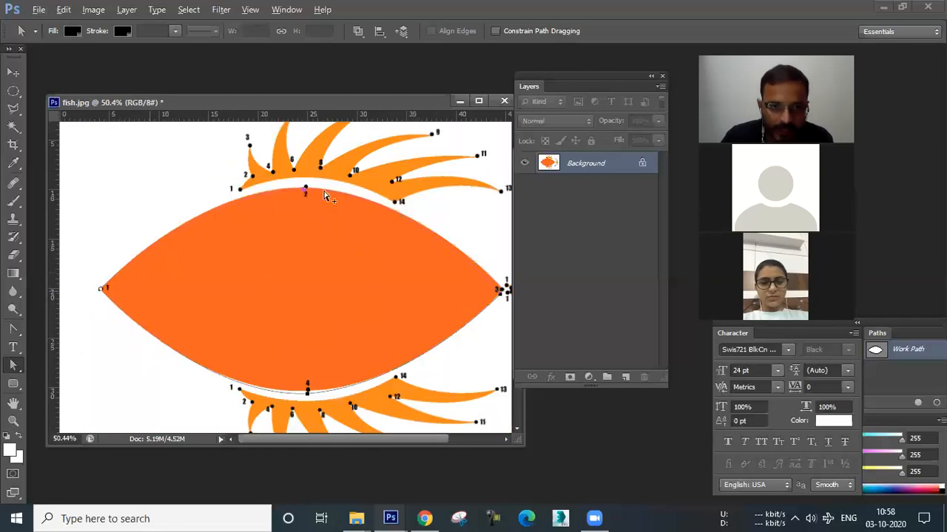
scroll(293, 196, "up", 2)
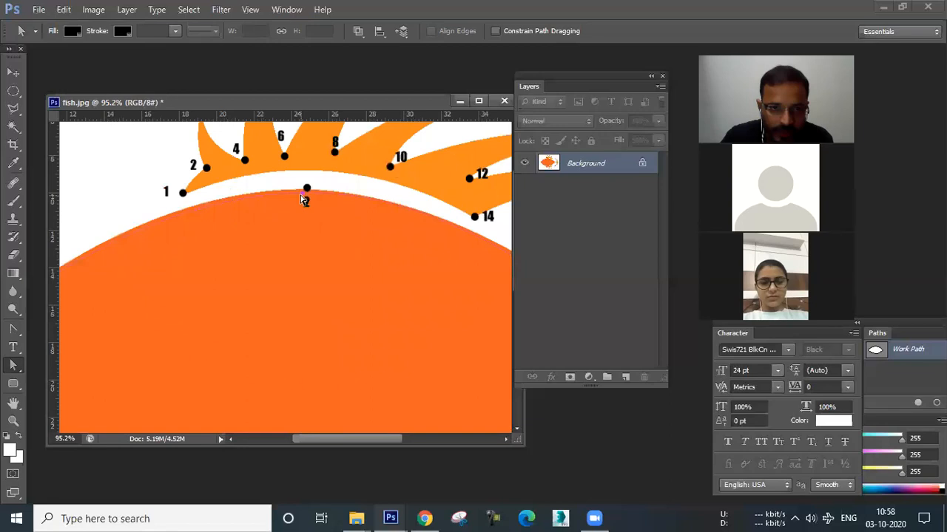
left_click(306, 191)
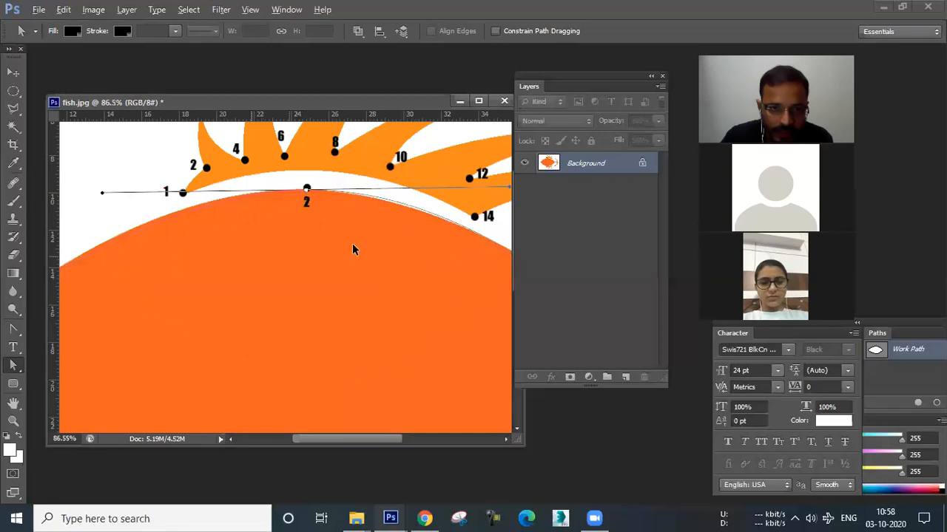
scroll(382, 265, "down", 2)
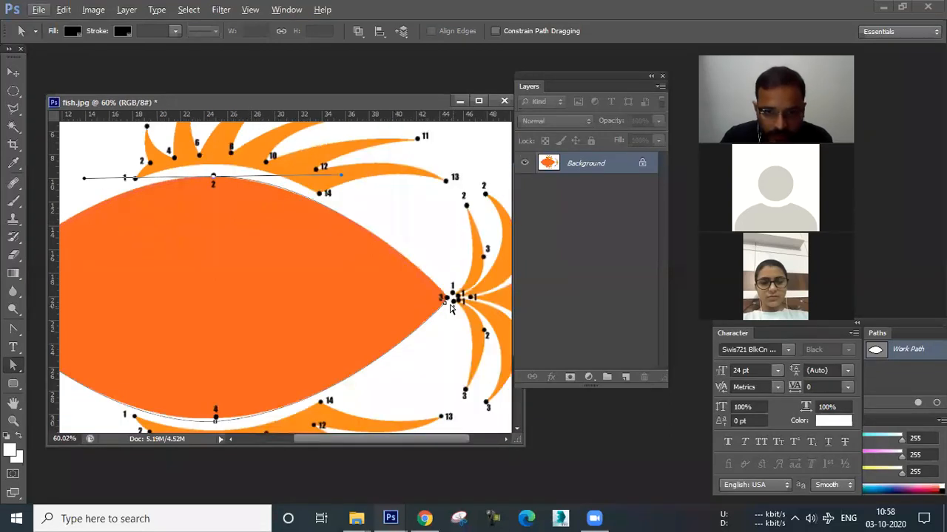
scroll(448, 320, "up", 1)
scroll(448, 323, "up", 1)
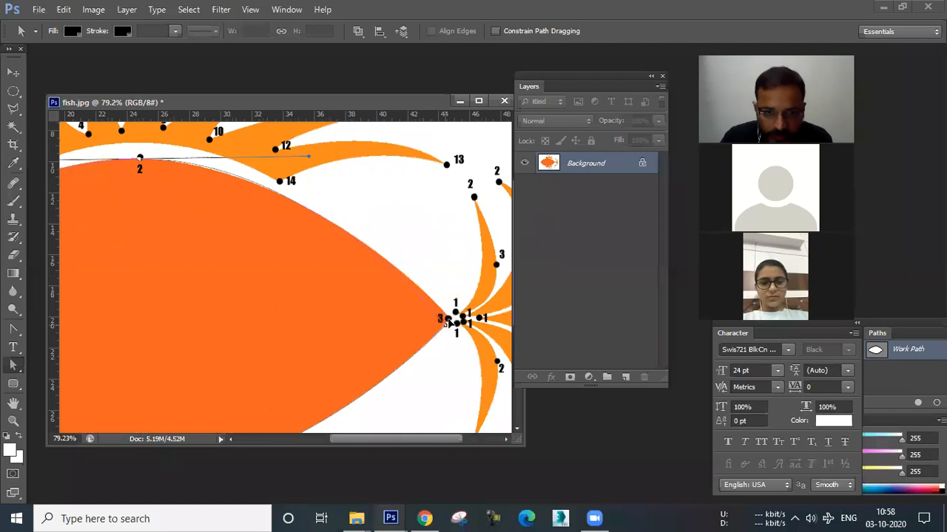
left_click_drag(310, 159, 302, 162)
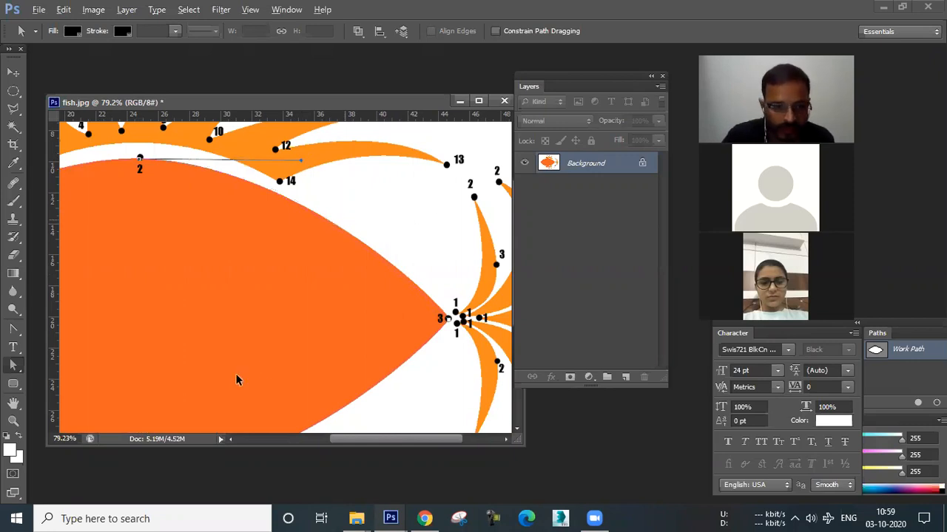
Inspect the bottom anchor's direction handles against the fish's lower edge and view the whole image.
scroll(269, 370, "down", 4)
scroll(269, 369, "up", 3)
left_click(268, 368)
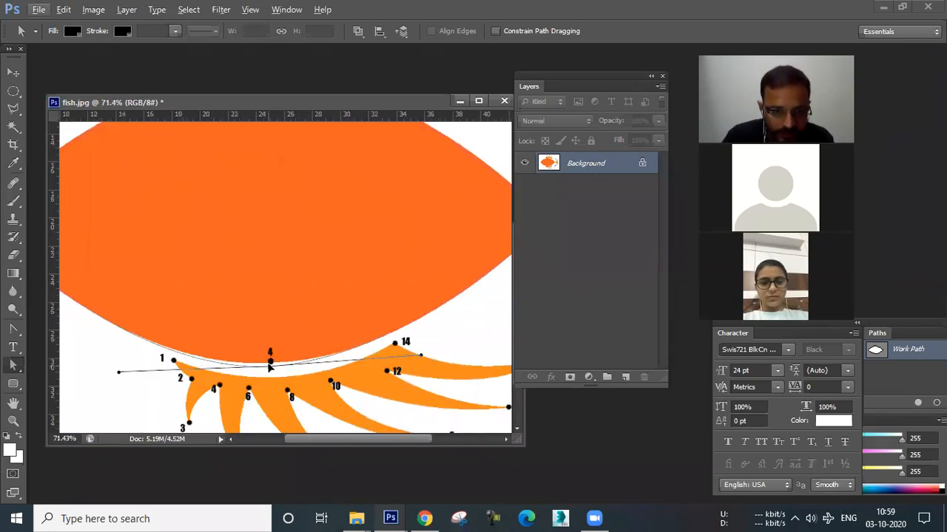
scroll(238, 366, "down", 3)
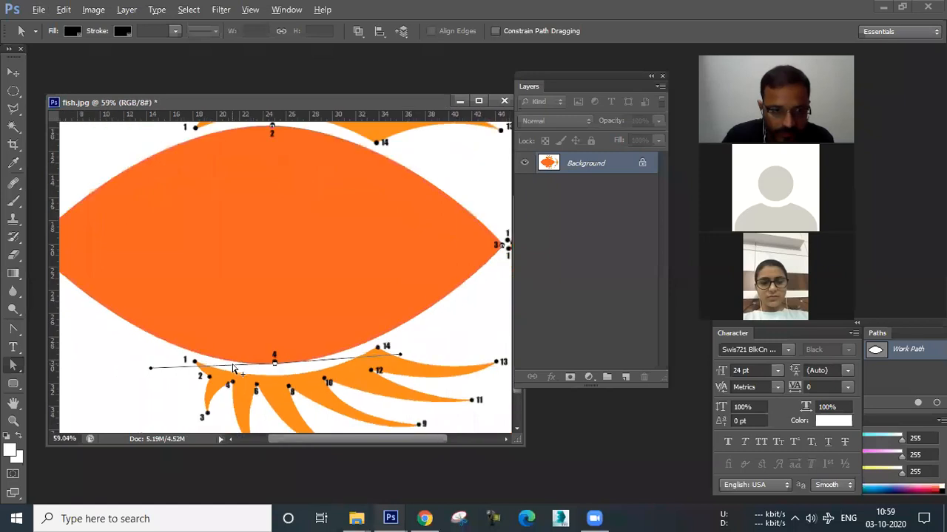
scroll(244, 355, "down", 2)
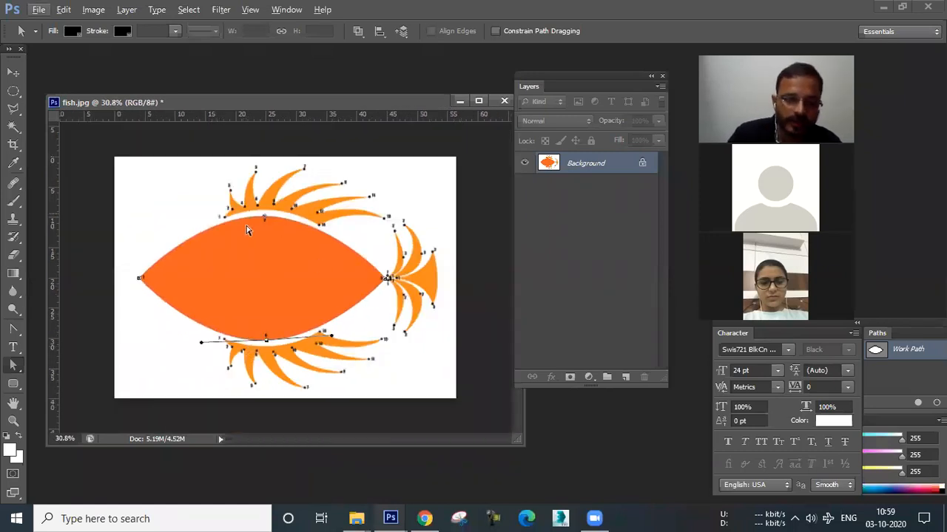
Convert the background into Layer 0 and add a new empty layer above it.
double_click(588, 162, "alt")
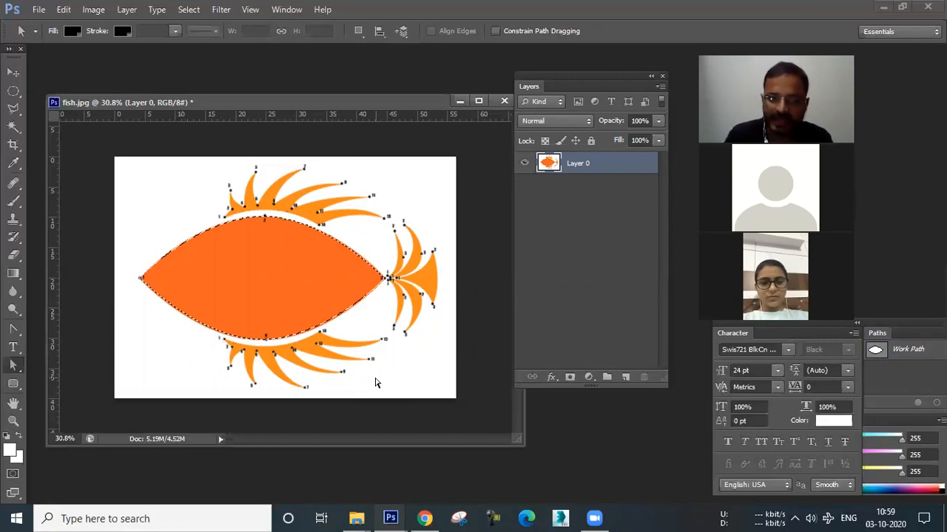
left_click(625, 378)
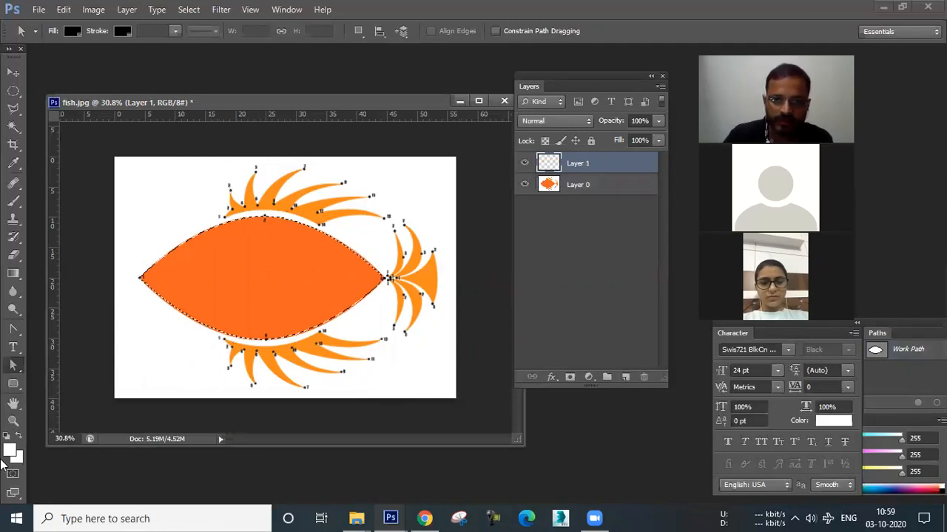
Fill the fish-body selection on Layer 1 with red (R239 G47 B47) and deselect.
left_click(9, 450)
left_click(490, 130)
left_click(677, 114)
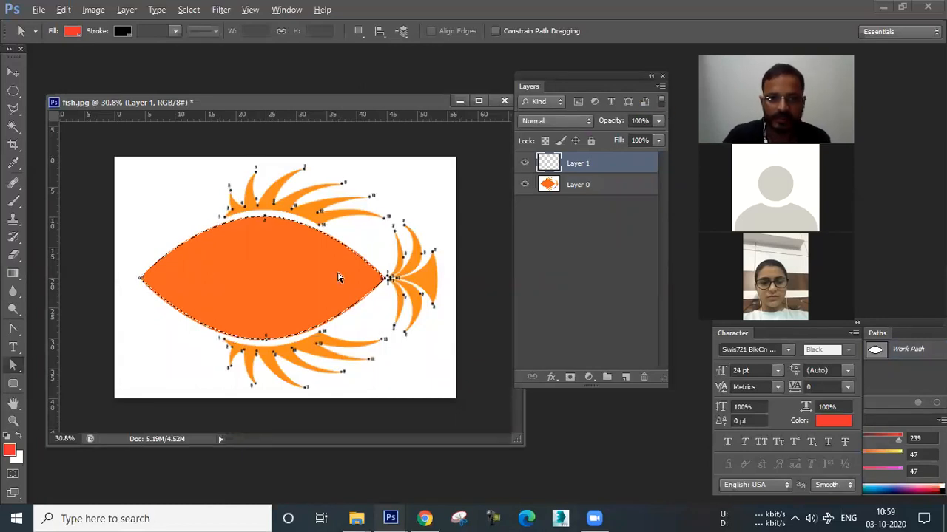
key("alt+BackSpace")
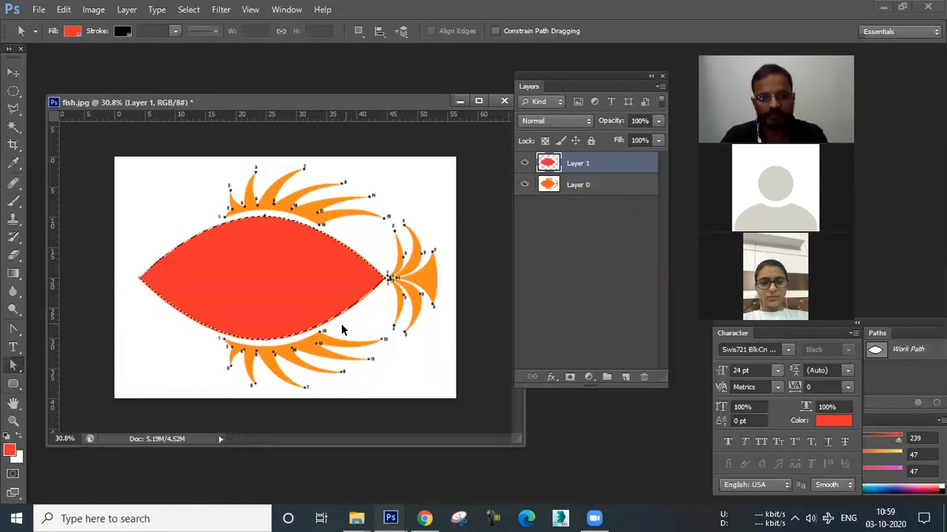
key("ctrl+d")
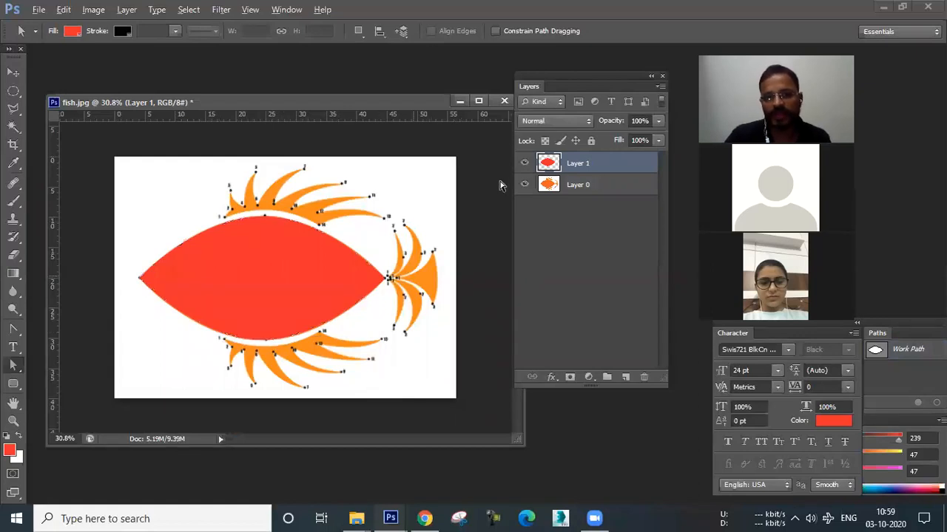
Trace the lower fin with the Pen tool as a closed path through its numbered points 1 to 14.
left_click(525, 164)
left_click(524, 165)
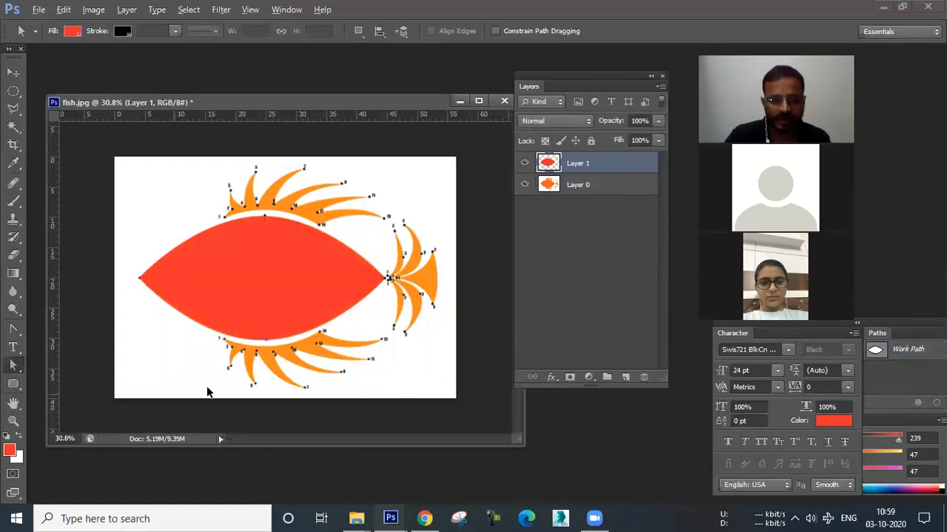
scroll(247, 363, "up", 3)
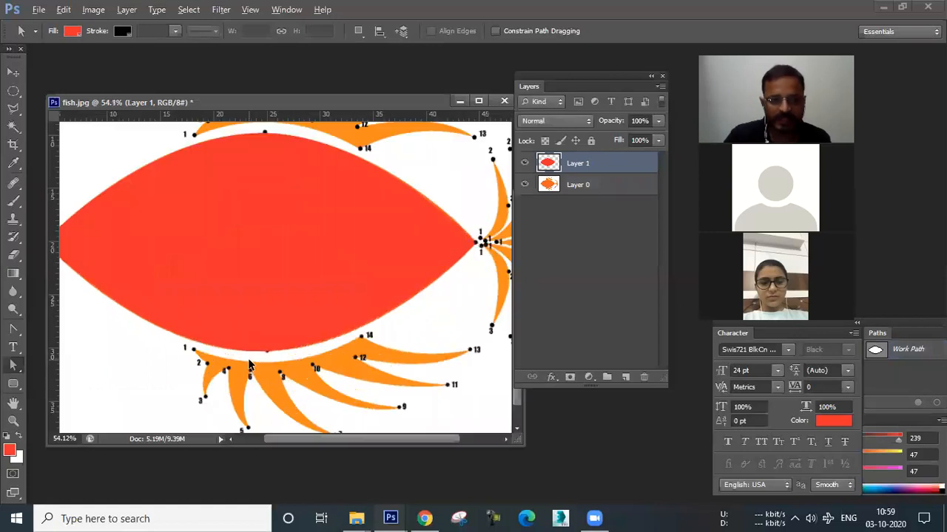
left_click_drag(331, 316, 276, 296)
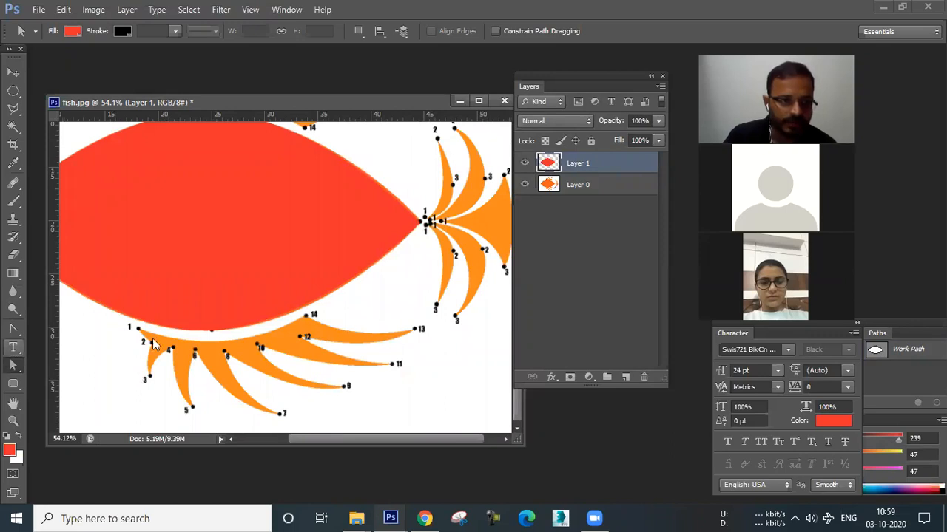
left_click(14, 329)
left_click(139, 329)
left_click(138, 329)
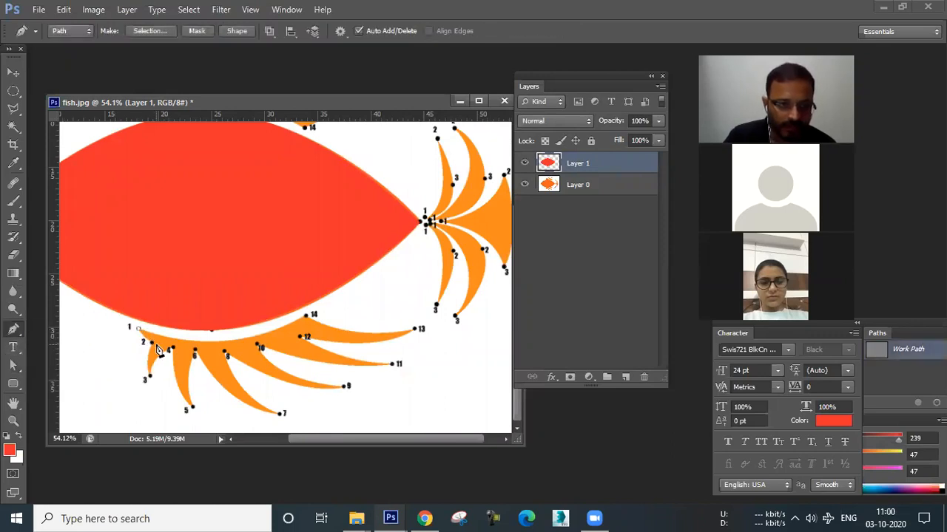
left_click(150, 343)
left_click(149, 376)
left_click(172, 348)
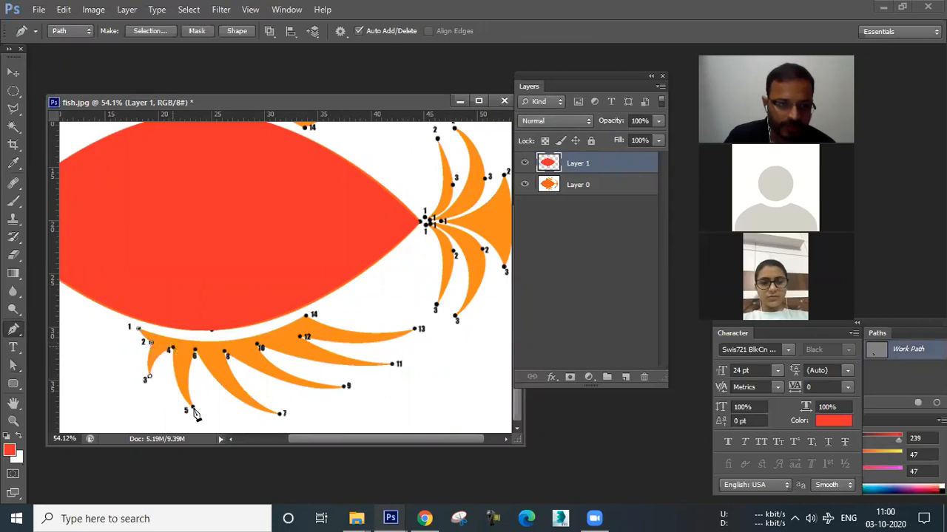
left_click(192, 409)
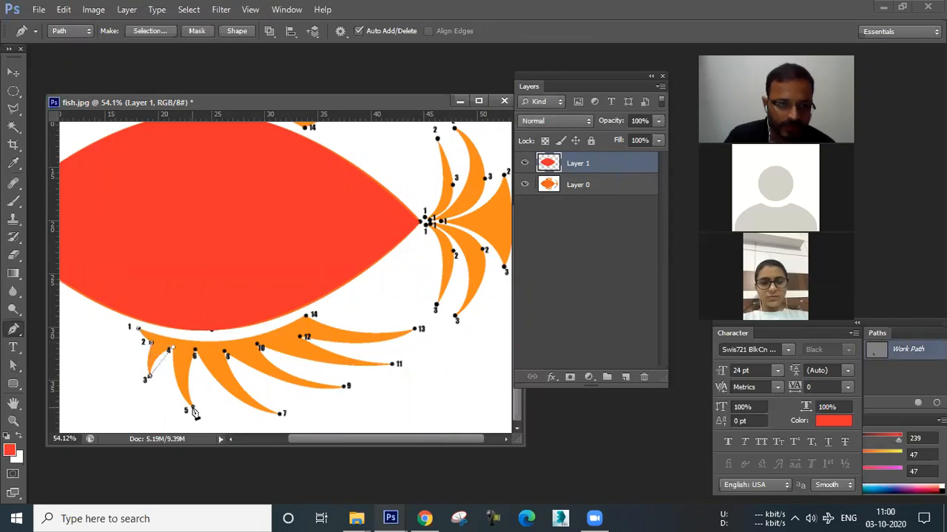
left_click(195, 350)
left_click(279, 414)
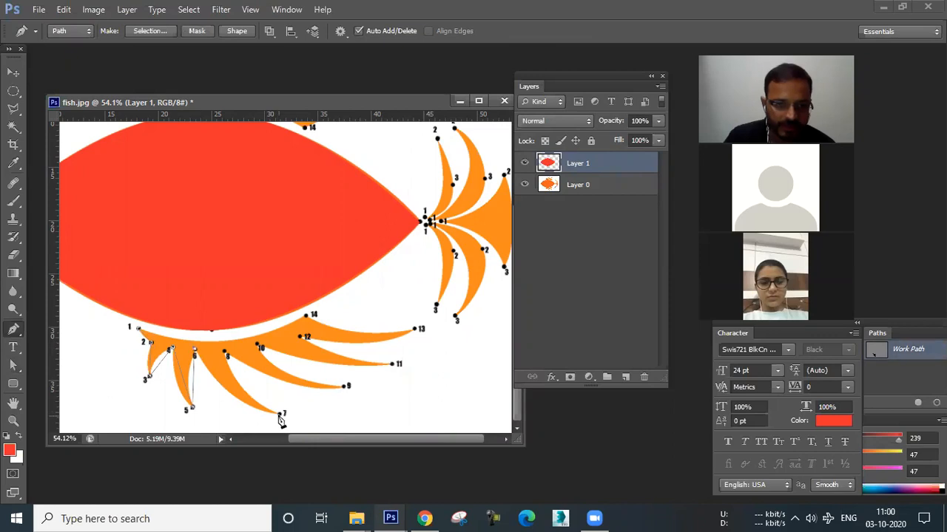
left_click(226, 354)
left_click(261, 347)
left_click(392, 364)
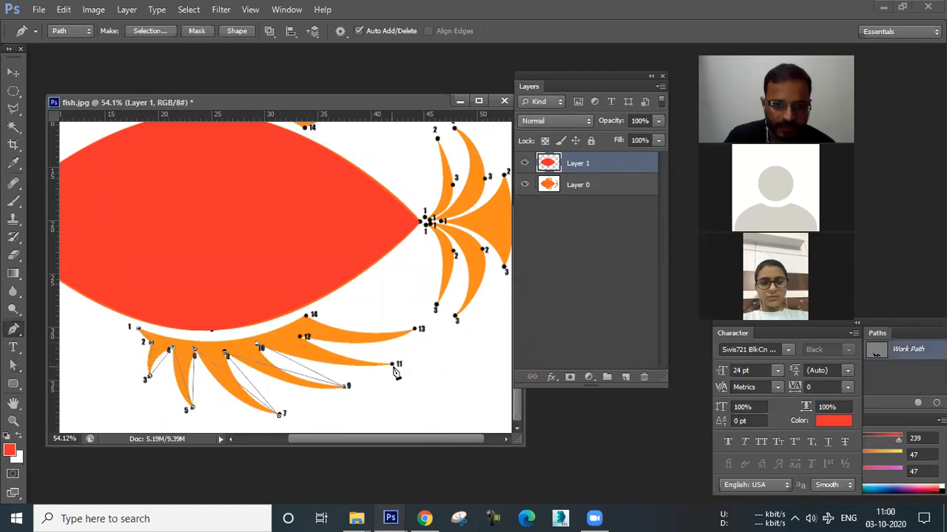
left_click(303, 337)
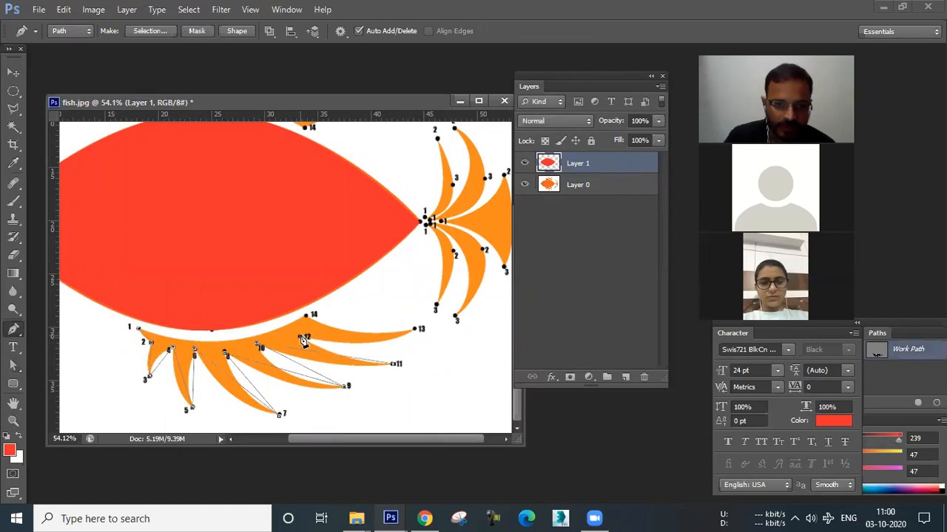
left_click(414, 330)
left_click(306, 316)
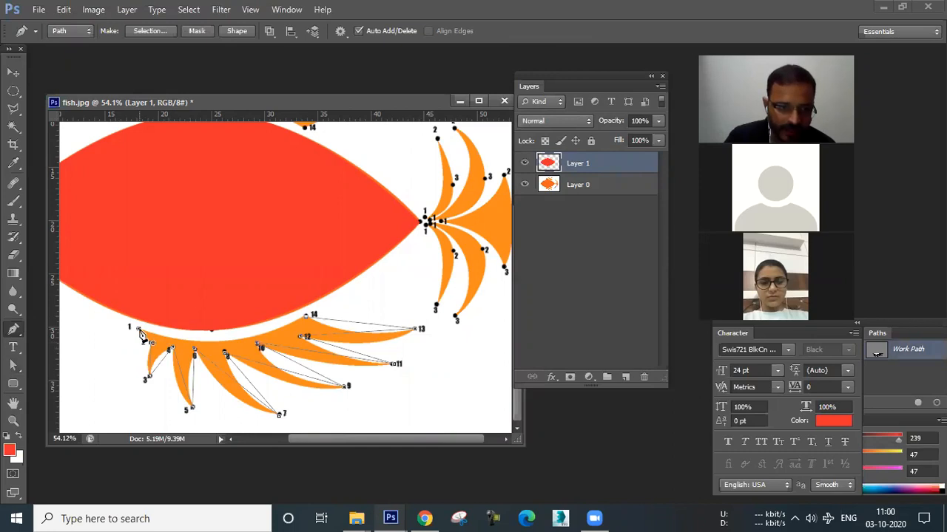
left_click(140, 330)
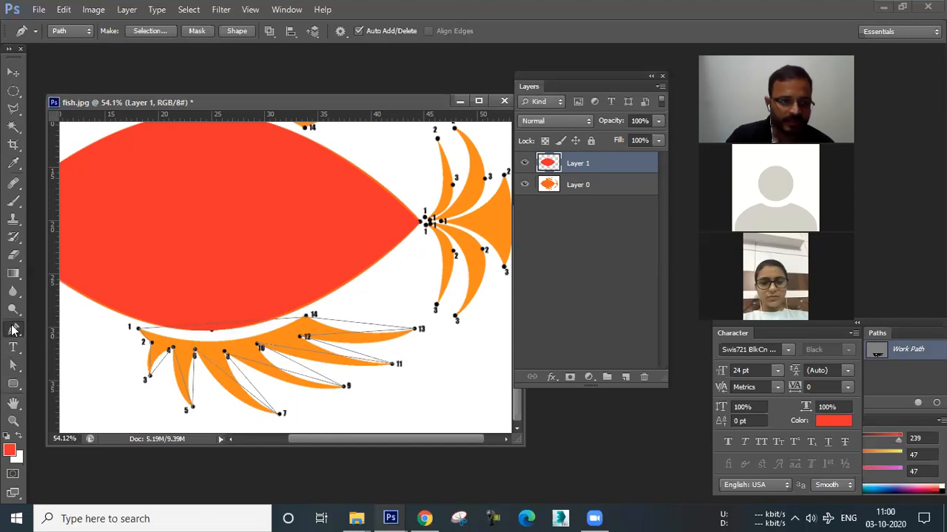
Curve the lower fin path at point 2 by pulling out its direction handles with the Convert Point tool.
key("alt")
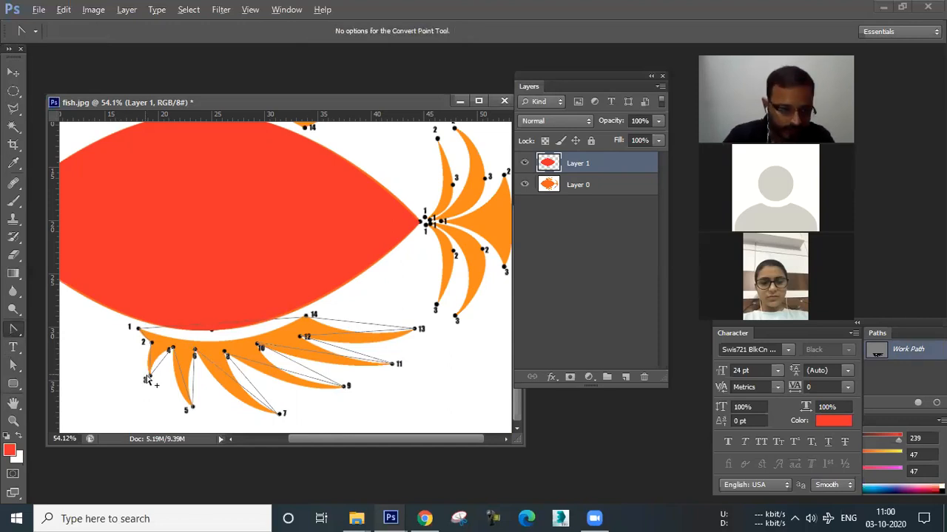
scroll(147, 381, "up", 2)
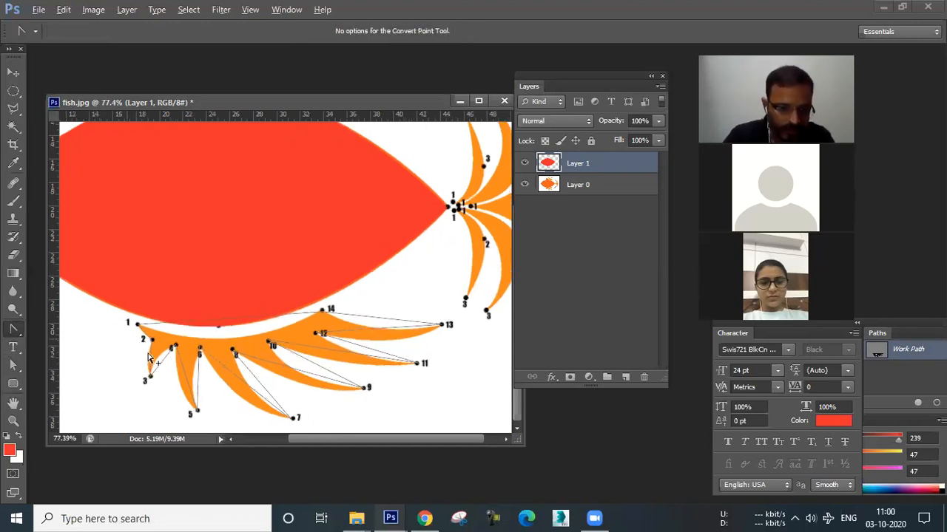
scroll(149, 357, "up", 3)
scroll(149, 357, "up", 3)
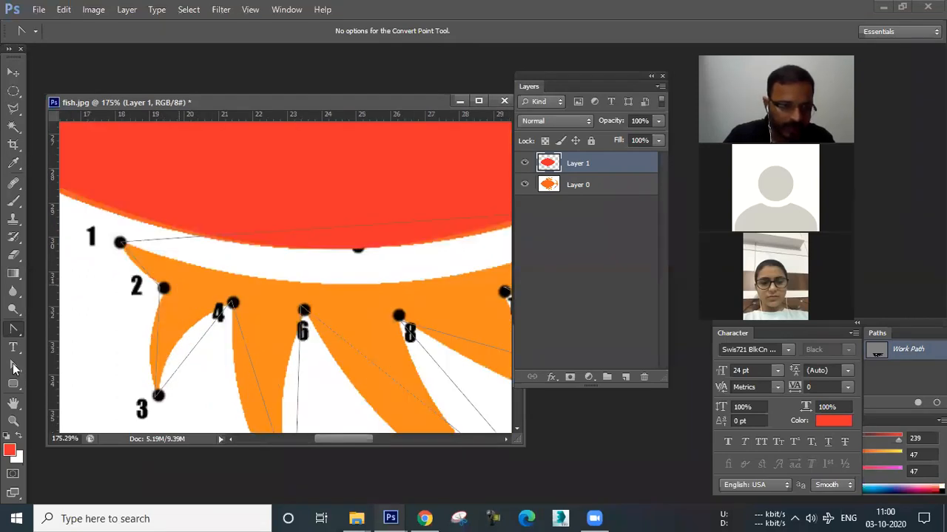
left_click(14, 367)
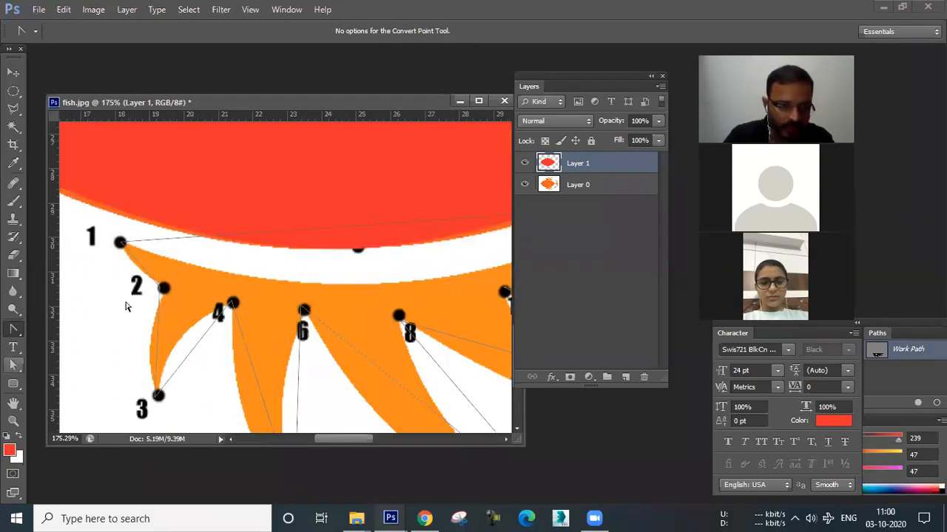
left_click(161, 290)
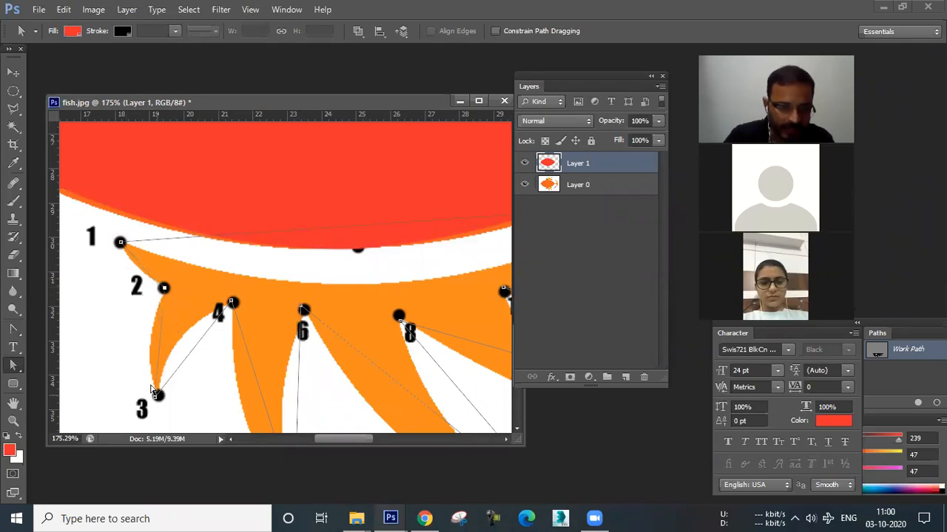
left_click(11, 338)
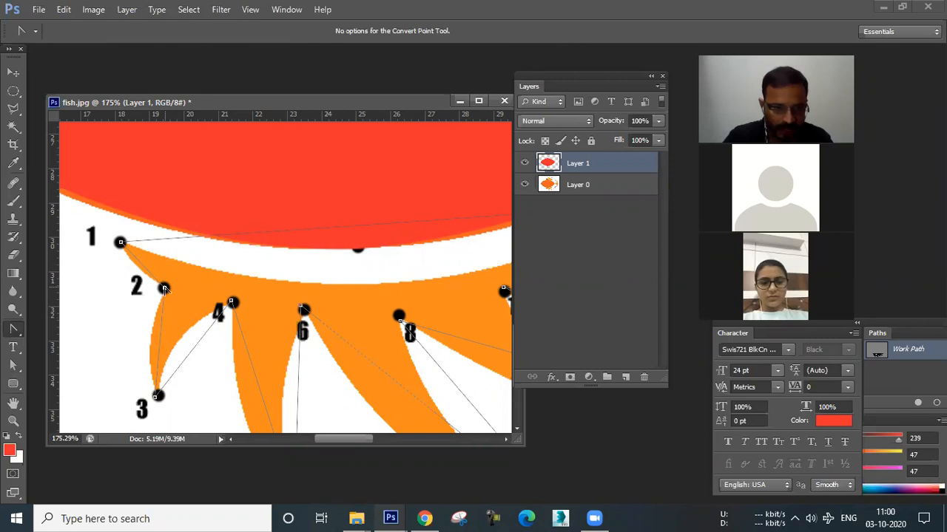
left_click_drag(164, 288, 152, 337)
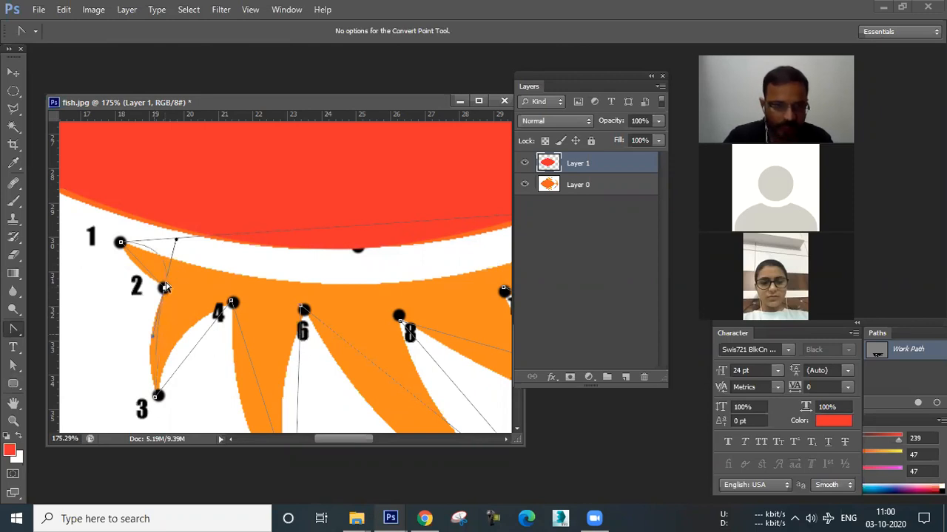
left_click(165, 287)
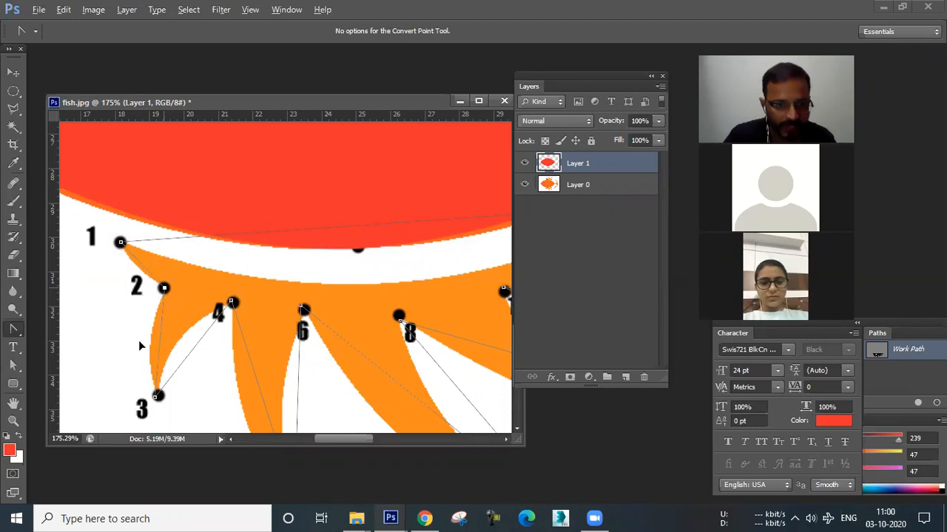
Try pulling direction handles from the fin's first anchor, and undo the attempt.
left_click(121, 241)
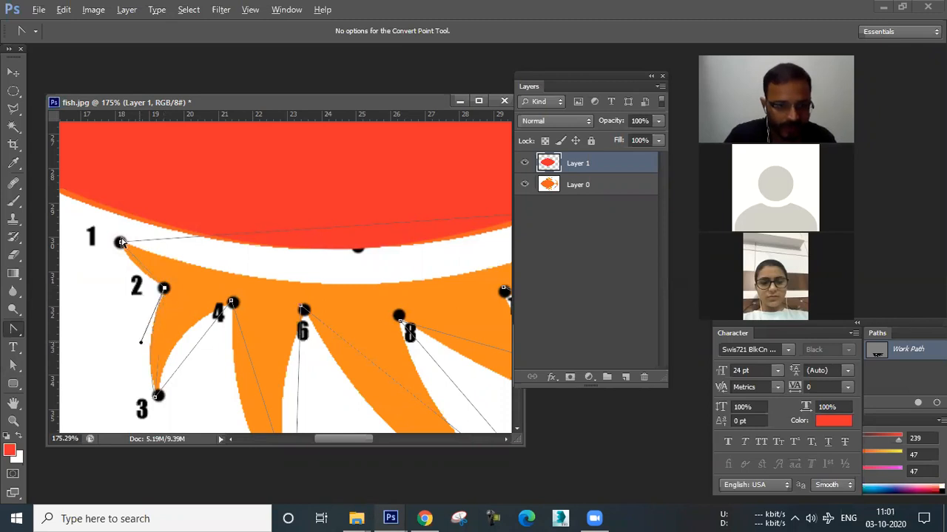
left_click_drag(121, 242, 120, 267)
key("ctrl+z")
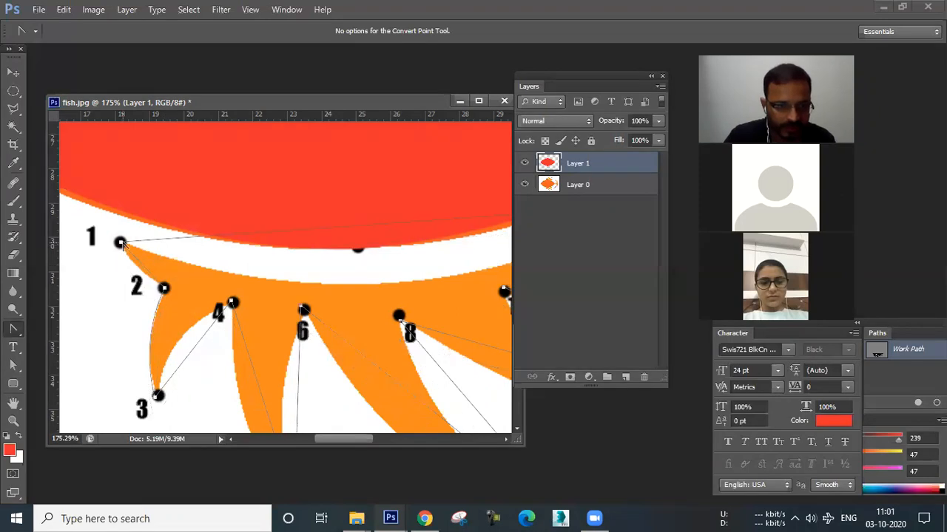
Reshape the lower fin path's curve between points 2 and 3 with the Convert Point and Direct Selection tools.
left_click_drag(121, 242, 123, 258)
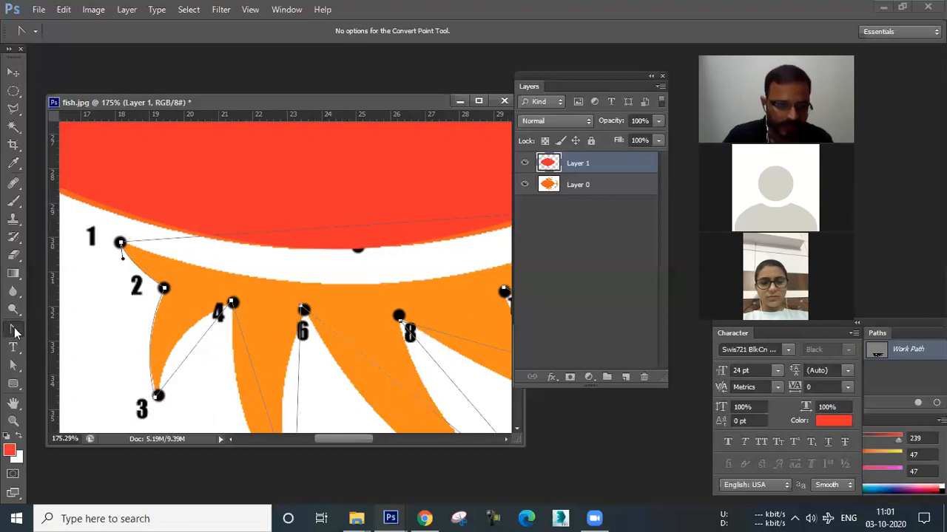
left_click(13, 364)
left_click(158, 396)
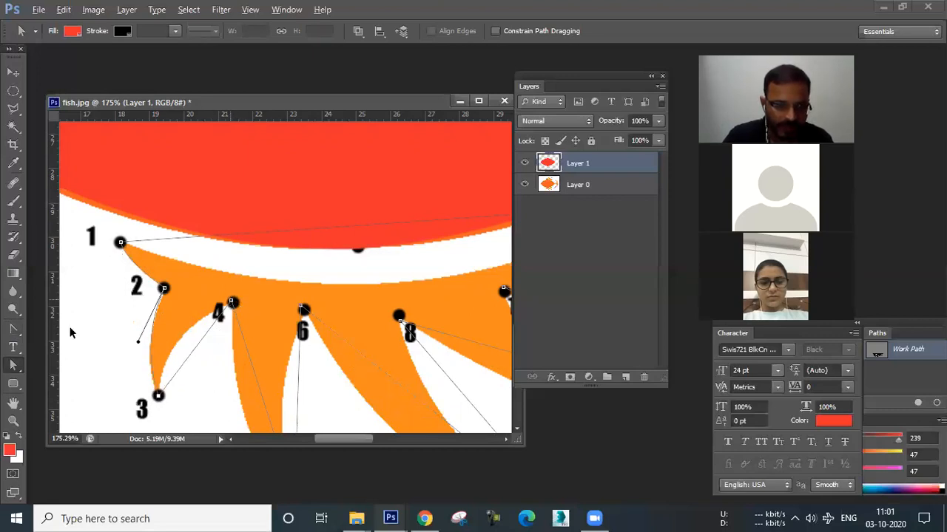
left_click(14, 329)
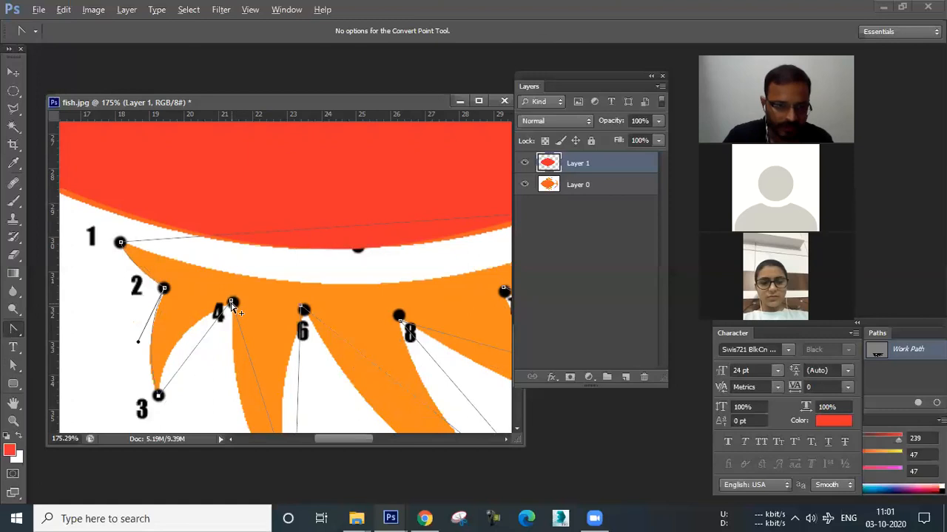
left_click(231, 303)
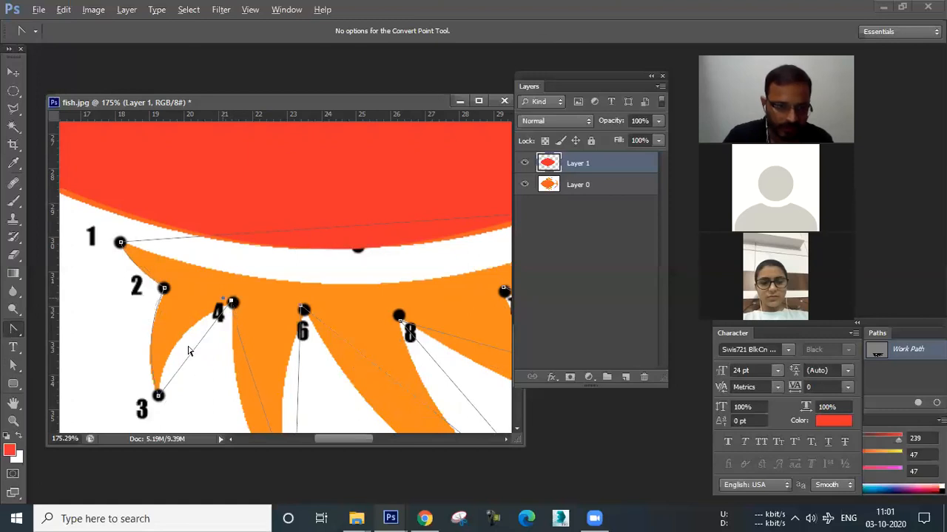
left_click(164, 326)
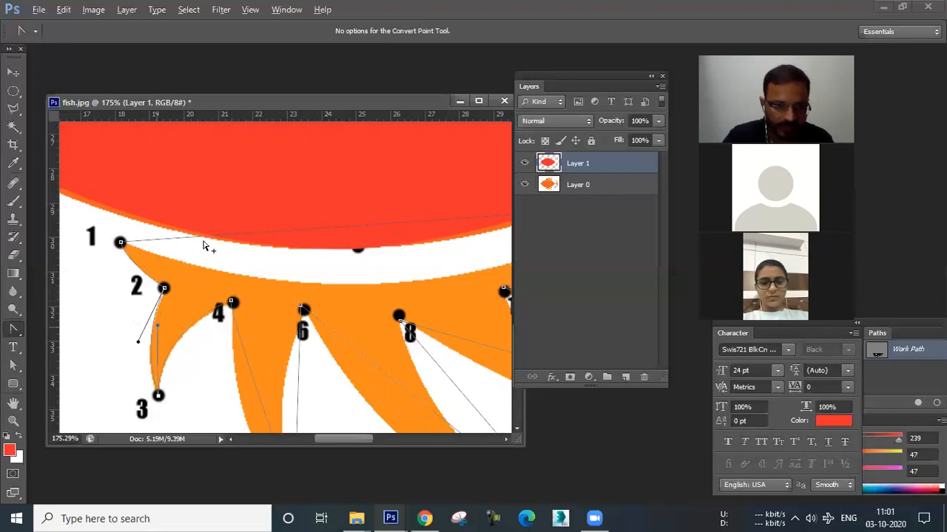
Pull direction handles straight down out of point 4 to curve the fin edge toward point 5.
scroll(205, 246, "down", 2)
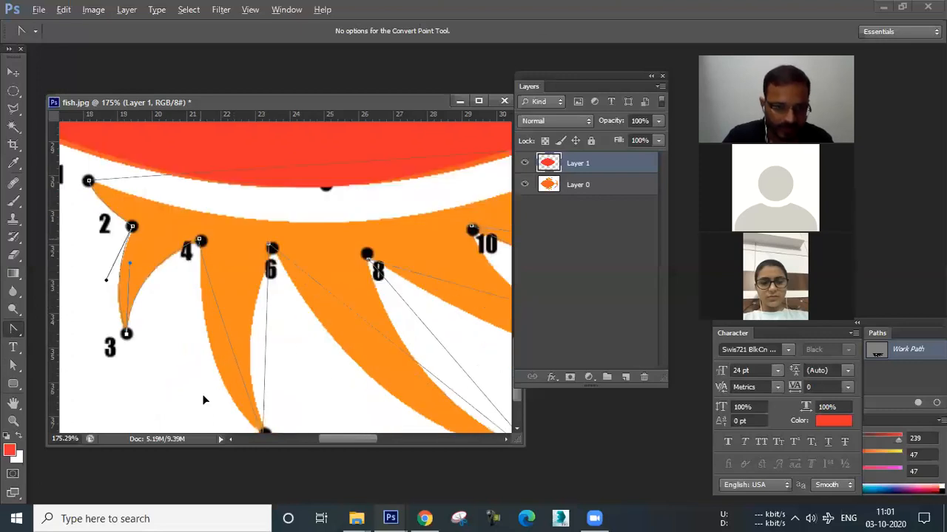
left_click_drag(199, 240, 197, 397)
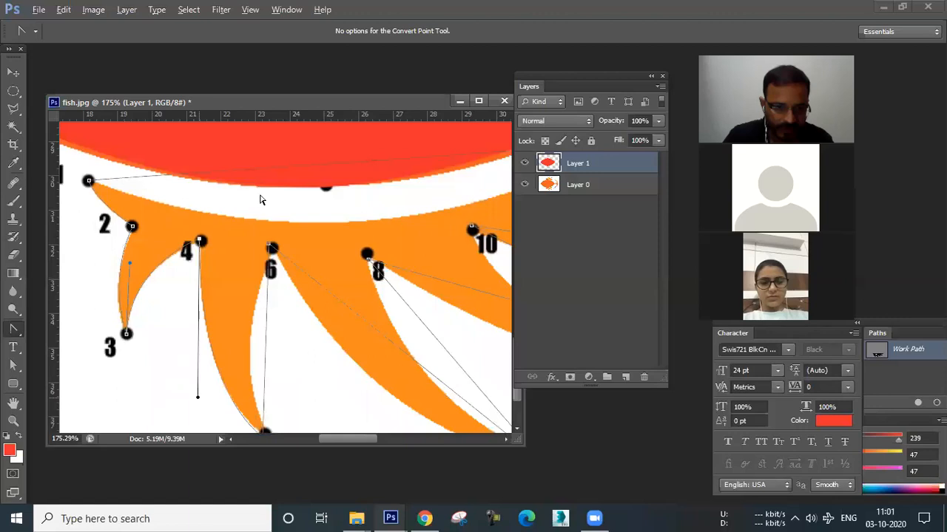
Pull direction handles out of point 6 to curve the fin edges on either side of it.
scroll(257, 197, "down", 2)
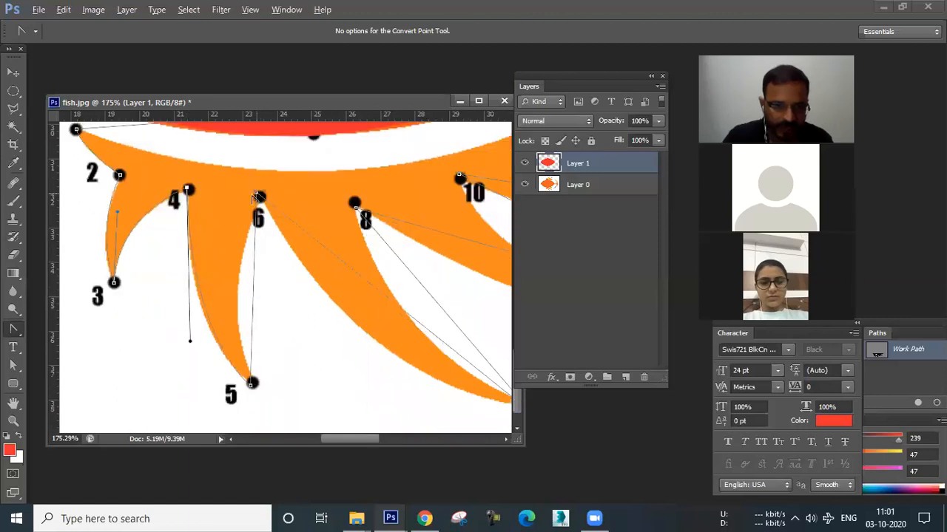
left_click(271, 198)
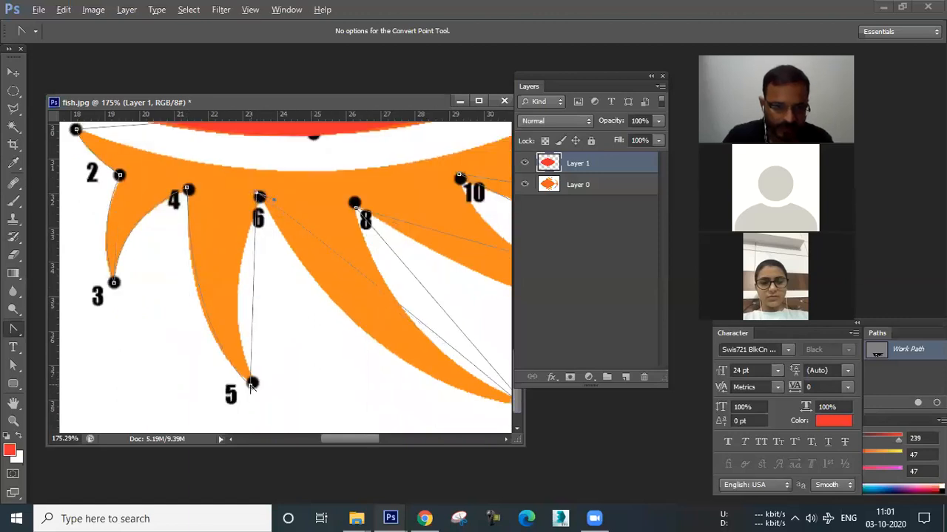
left_click(220, 304)
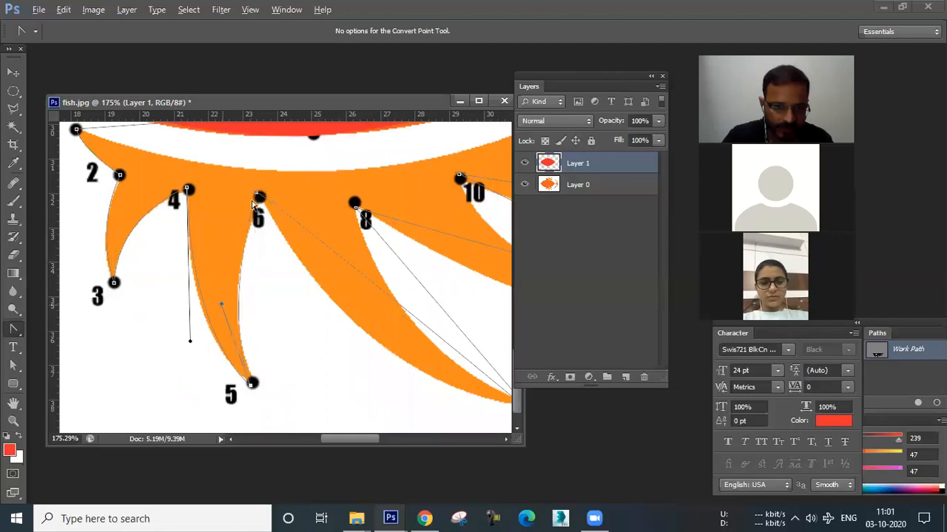
left_click_drag(258, 196, 337, 377)
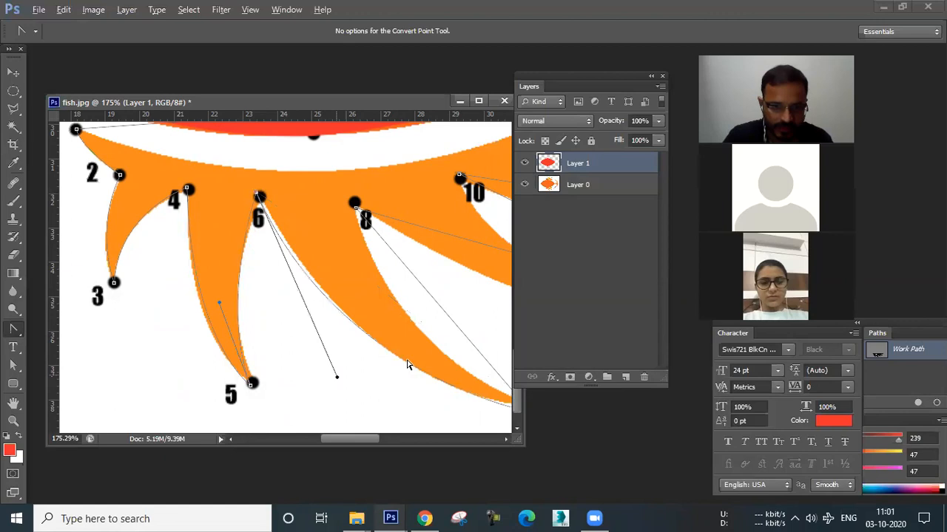
Pull a direction handle out of point 7 to curve the fin edge back toward point 6.
left_click_drag(466, 398, 390, 383)
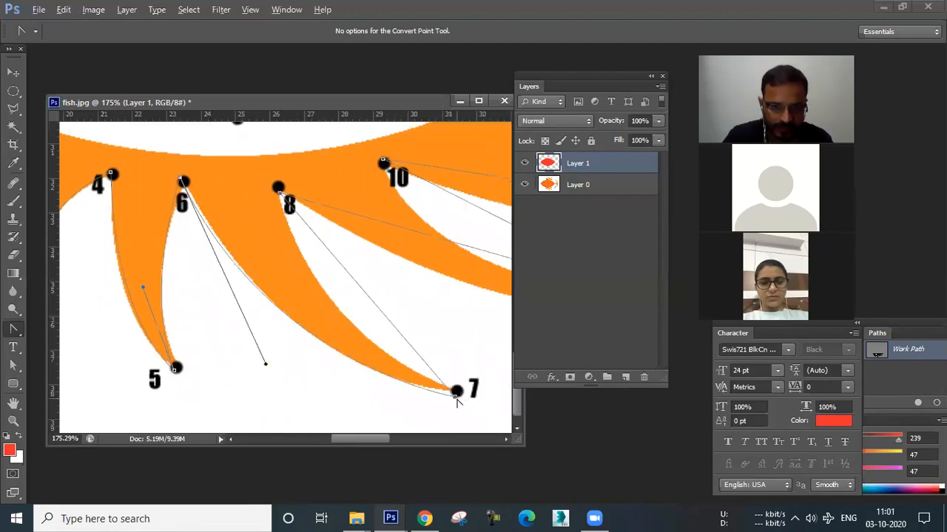
left_click_drag(455, 397, 313, 345)
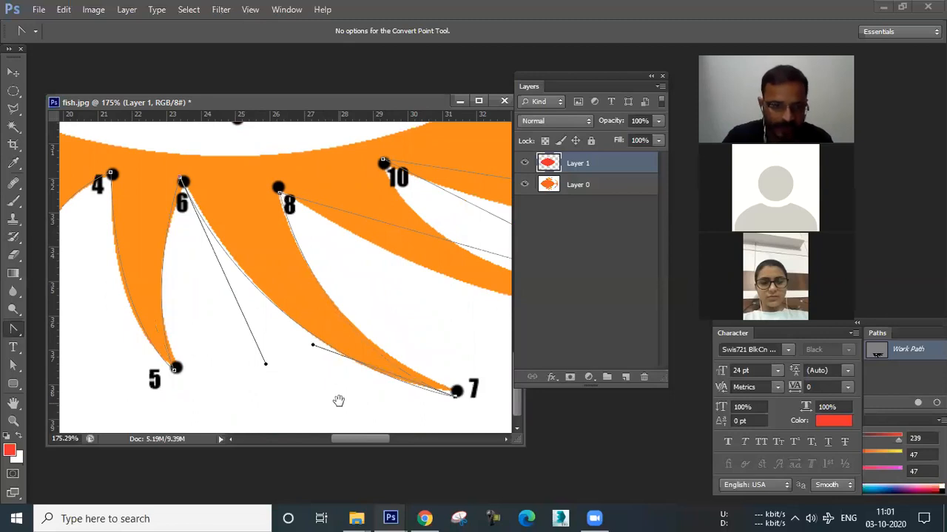
Fine-tune the direction handles at points 4 and 5 with the Direct Selection tool to follow the fin.
left_click_drag(338, 401, 406, 381)
left_click(11, 367)
left_click(243, 352)
left_click(244, 349)
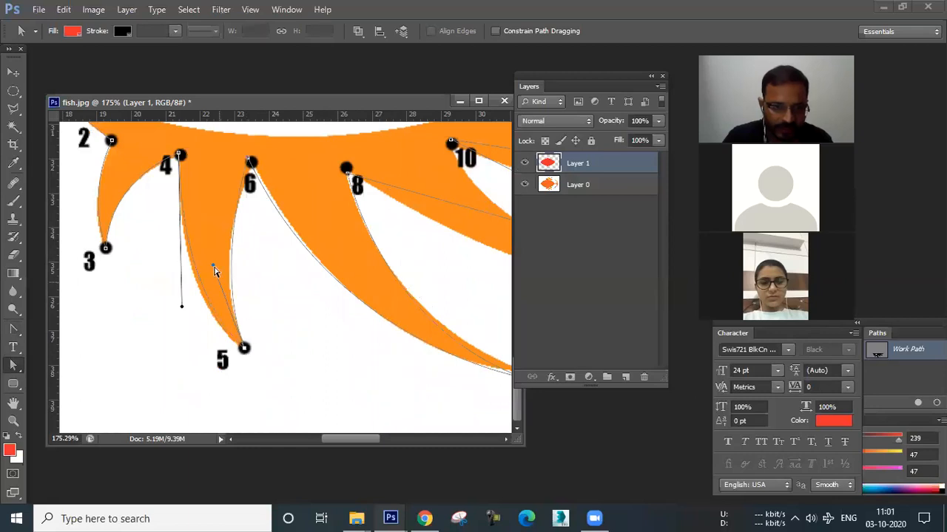
left_click_drag(182, 307, 180, 328)
left_click_drag(213, 266, 208, 265)
Adjust the direction handles at points 6 and 7 so the path follows the fin edges.
left_click_drag(289, 220, 204, 234)
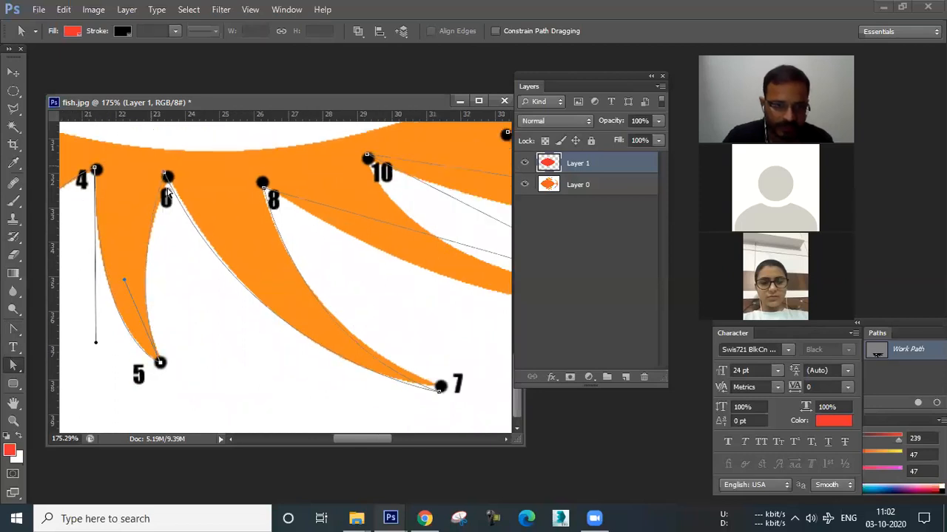
left_click(166, 177)
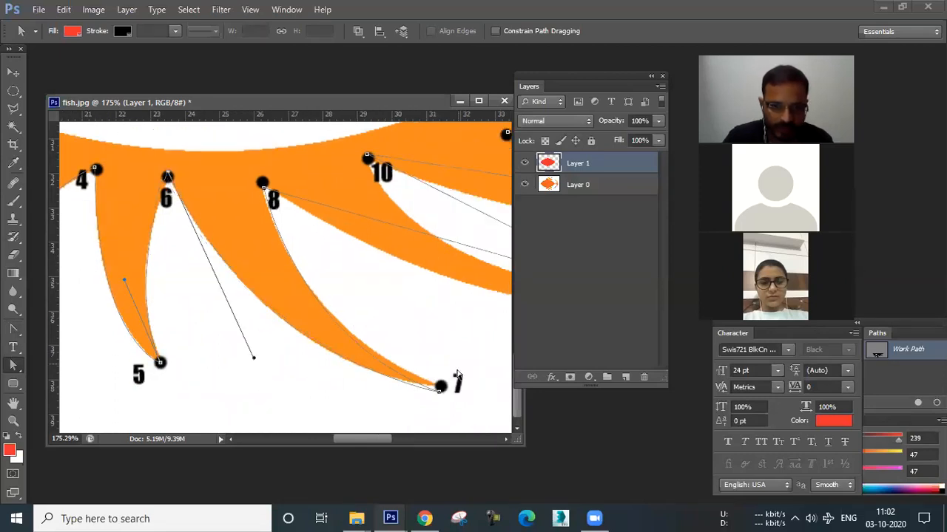
left_click(440, 386)
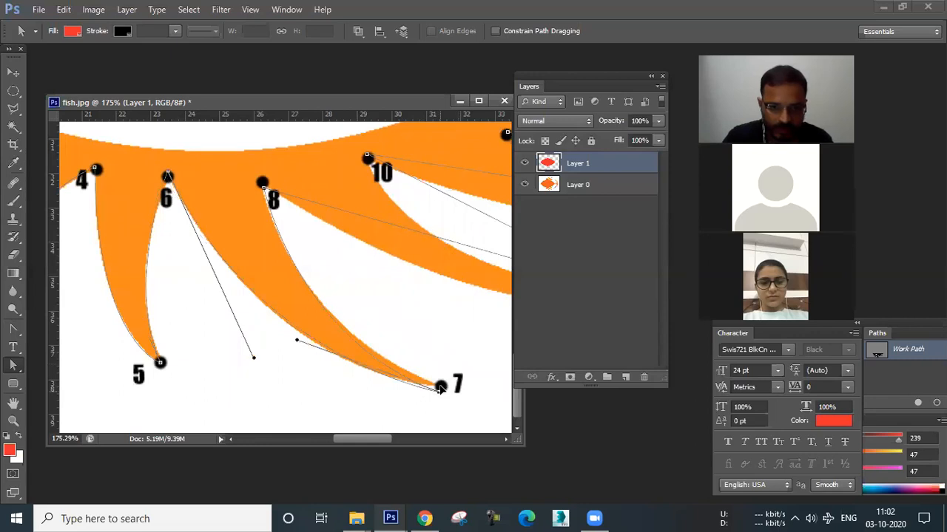
left_click_drag(296, 340, 290, 329)
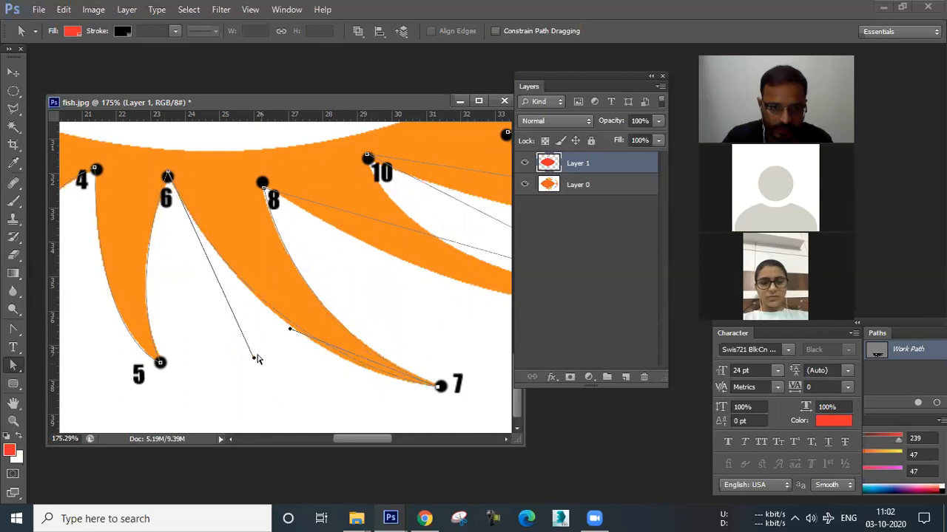
left_click_drag(254, 361, 267, 382)
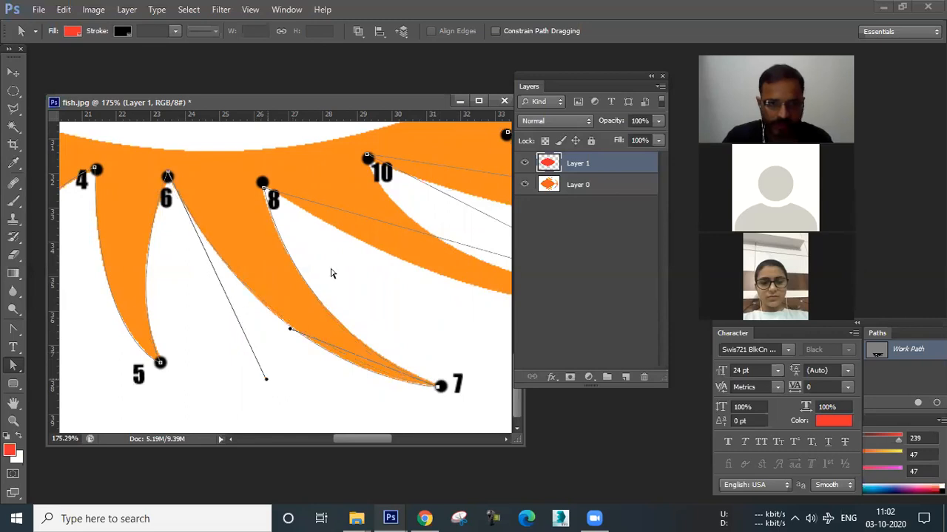
Turn the lower fin path into a selection, fill it with red on a new layer, and deselect.
scroll(222, 303, "down", 3)
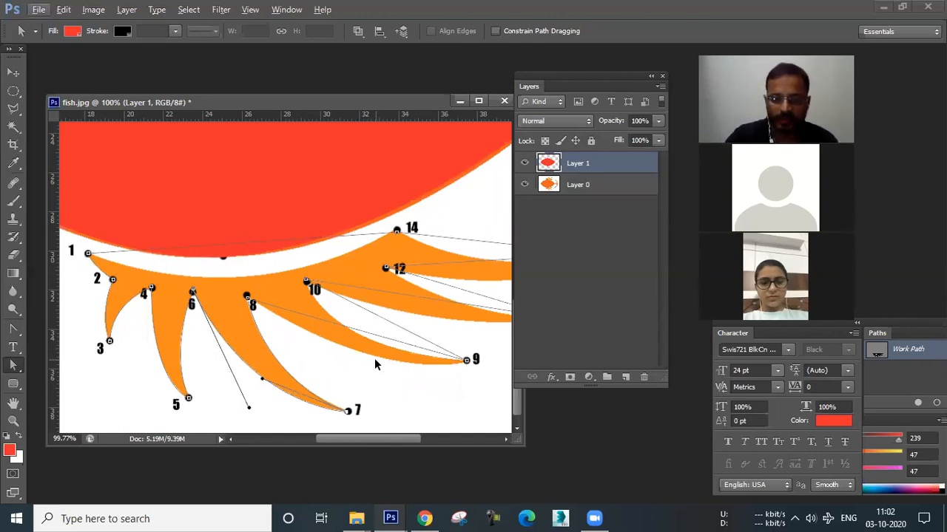
key("ctrl+Return")
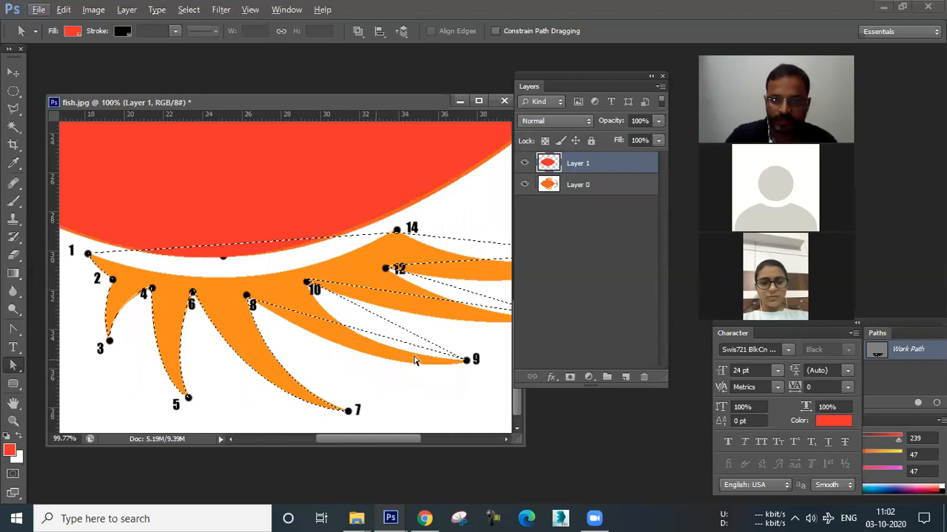
left_click(625, 379)
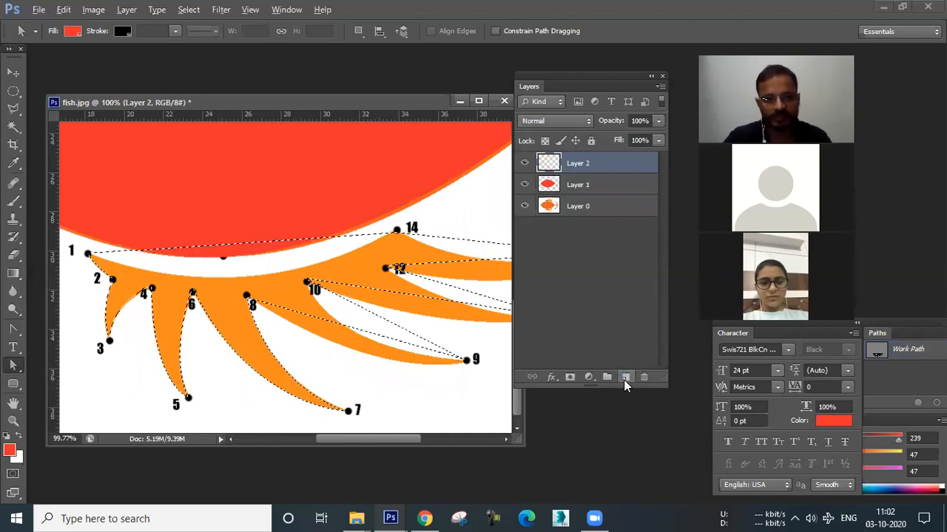
key("alt+BackSpace")
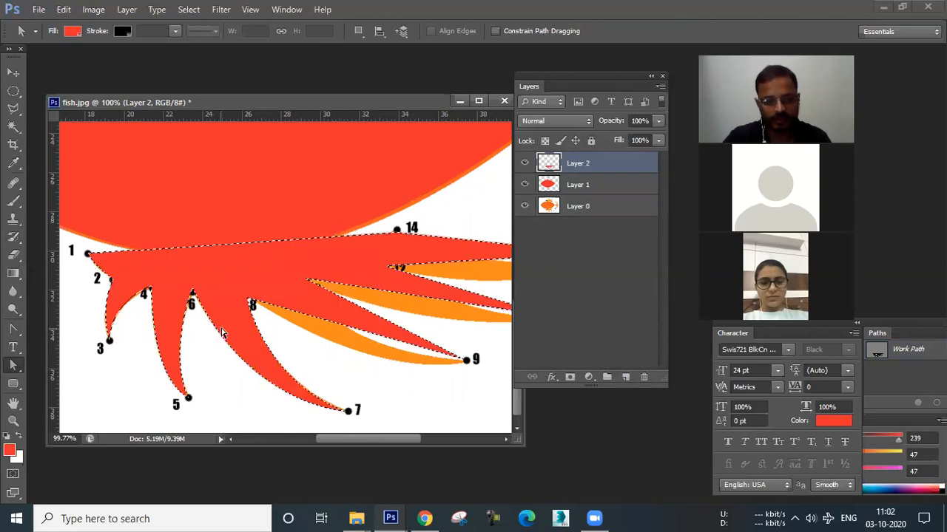
key("ctrl+d")
Try duplicating the filled fin layer upward and flipping the copy with Free Transform, then delete the copy.
scroll(174, 340, "down", 2)
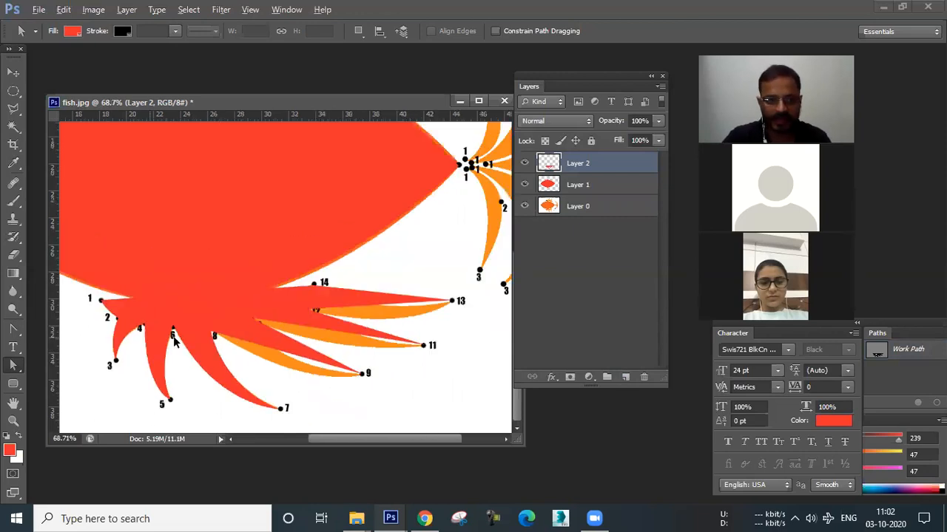
scroll(156, 355, "down", 1)
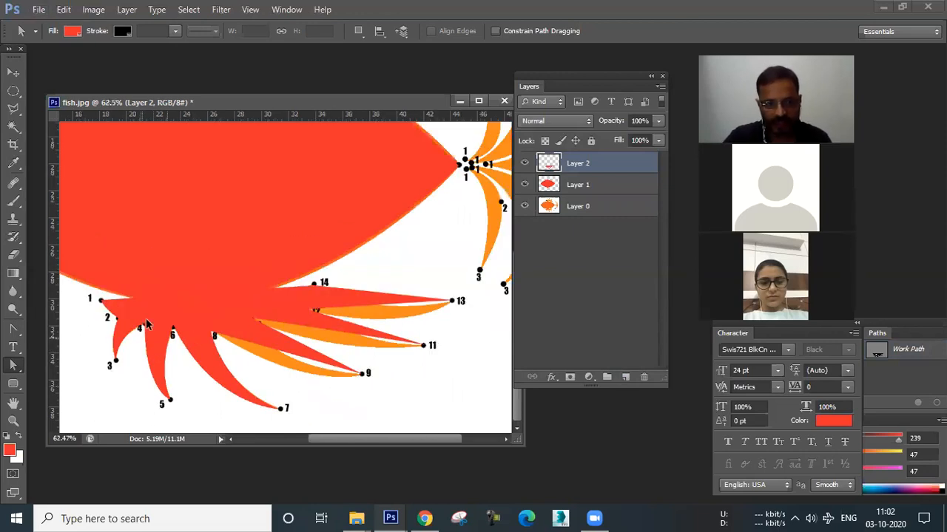
scroll(145, 324, "down", 2)
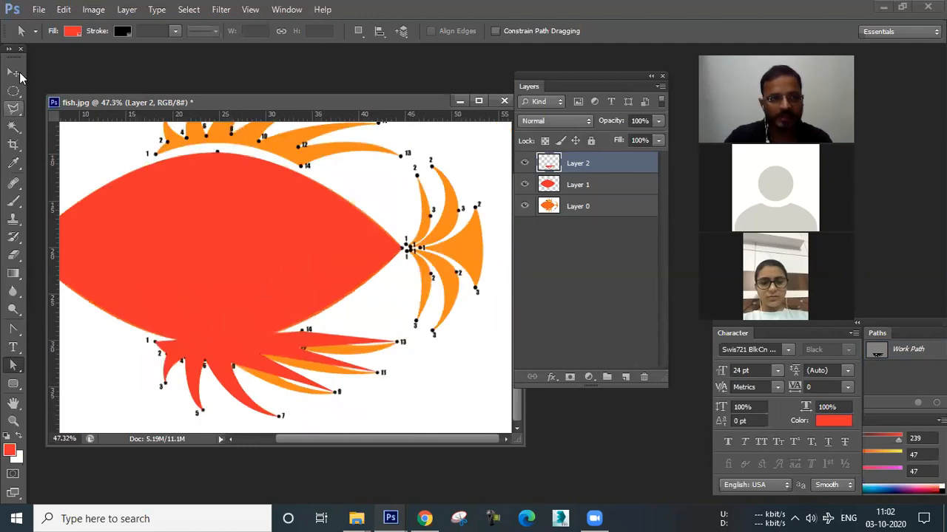
key("v")
scroll(233, 392, "down", 1)
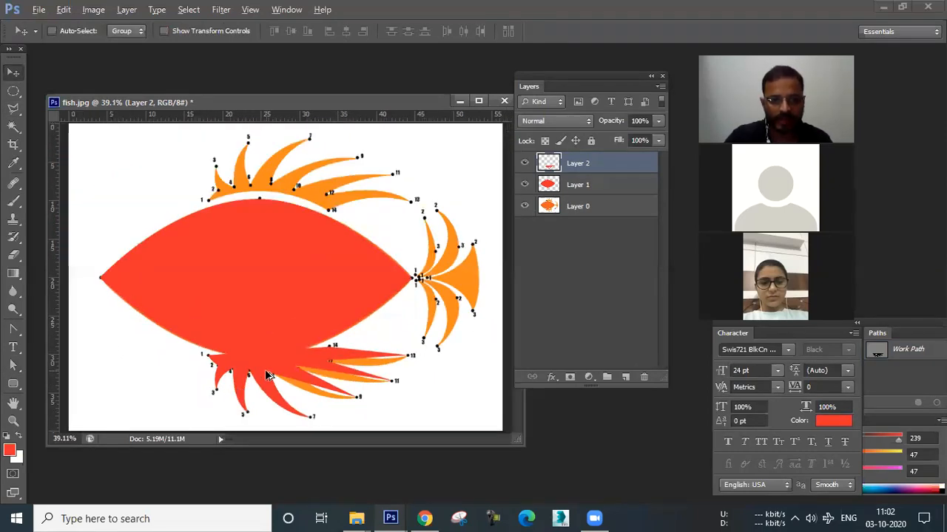
left_click_drag(271, 207, 254, 177)
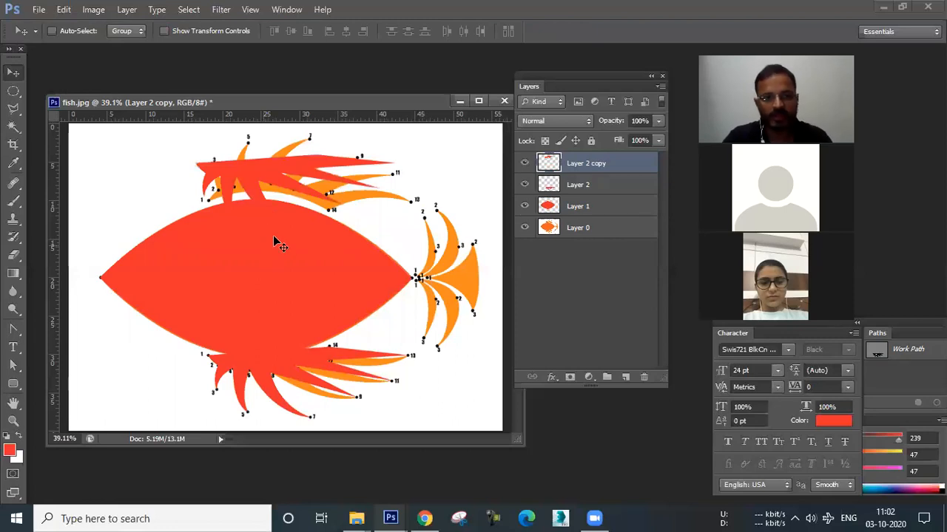
key("ctrl+t")
right_click(261, 176)
left_click(296, 378)
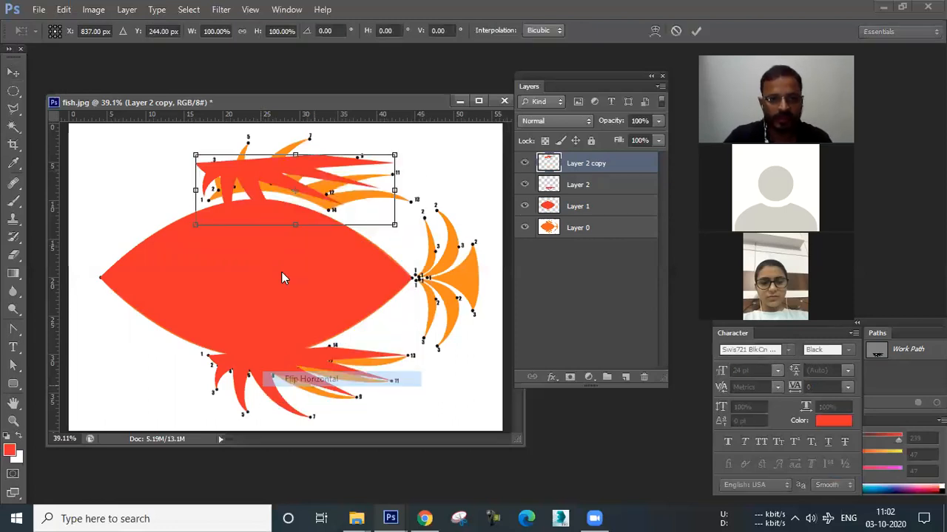
right_click(281, 181)
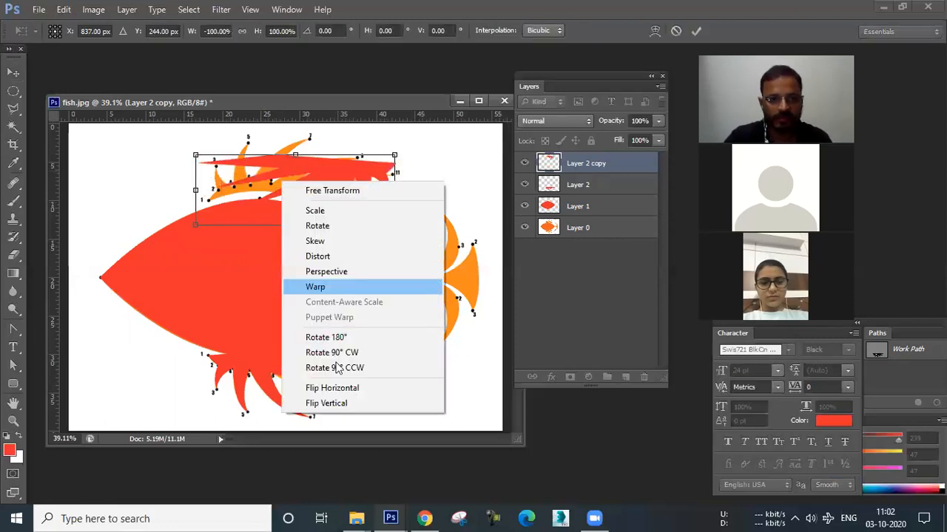
left_click(326, 404)
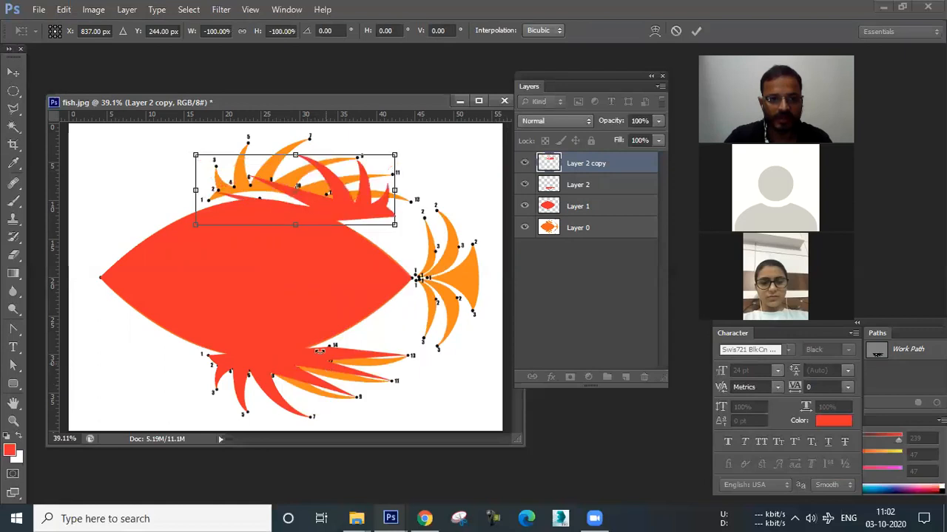
right_click(355, 212)
left_click(397, 435)
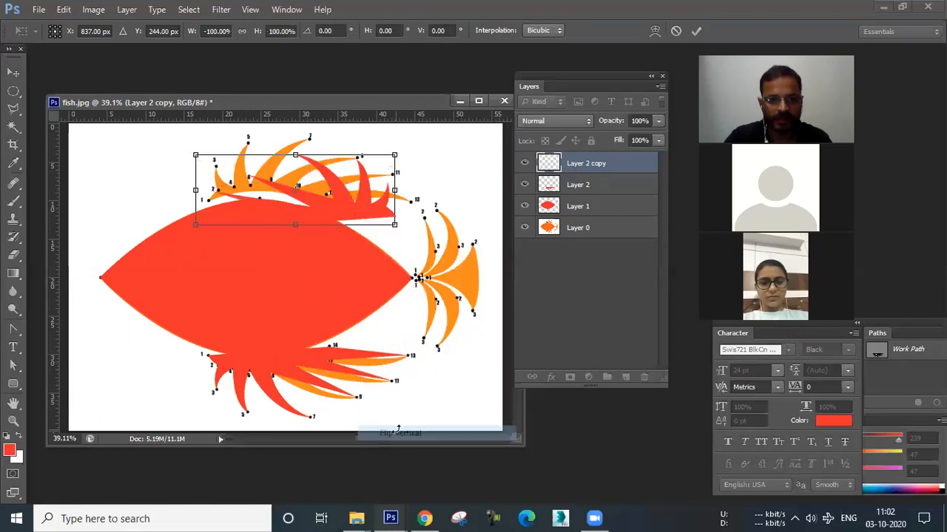
right_click(329, 182)
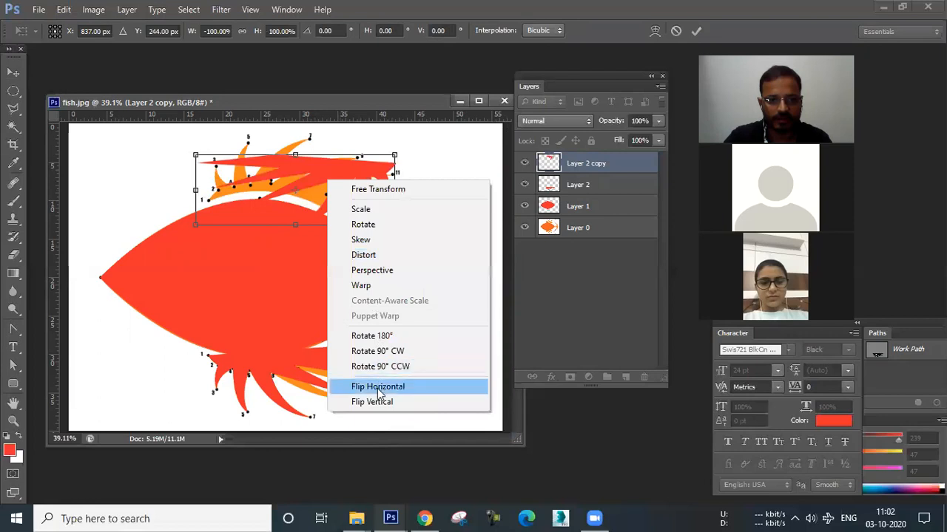
left_click(378, 384)
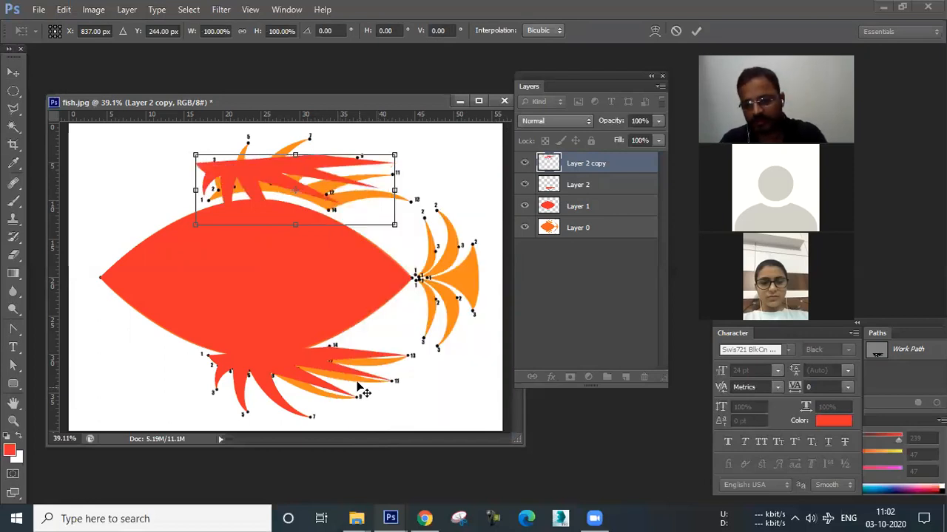
key("v")
key("Delete")
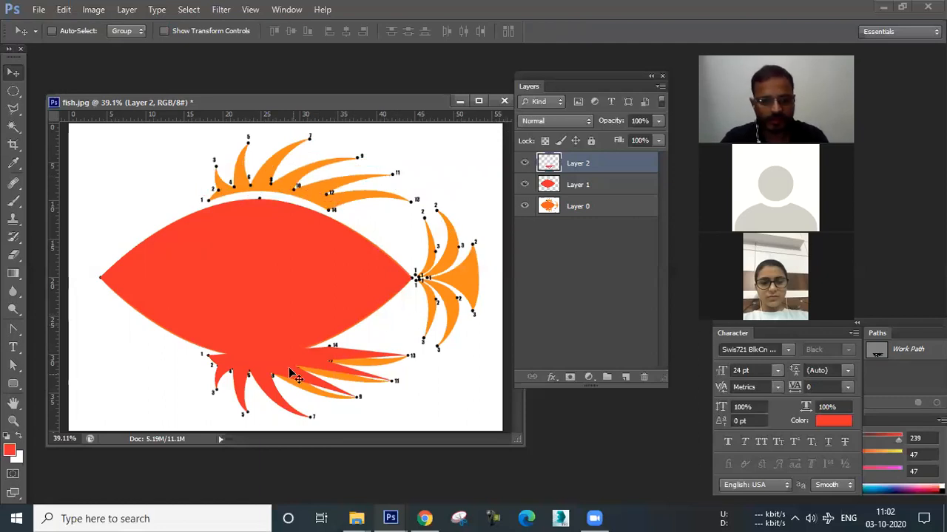
Duplicate the red lower-fin layer, move the copy up to the top fin and flip it vertically with Free Transform.
left_click_drag(294, 207, 295, 206)
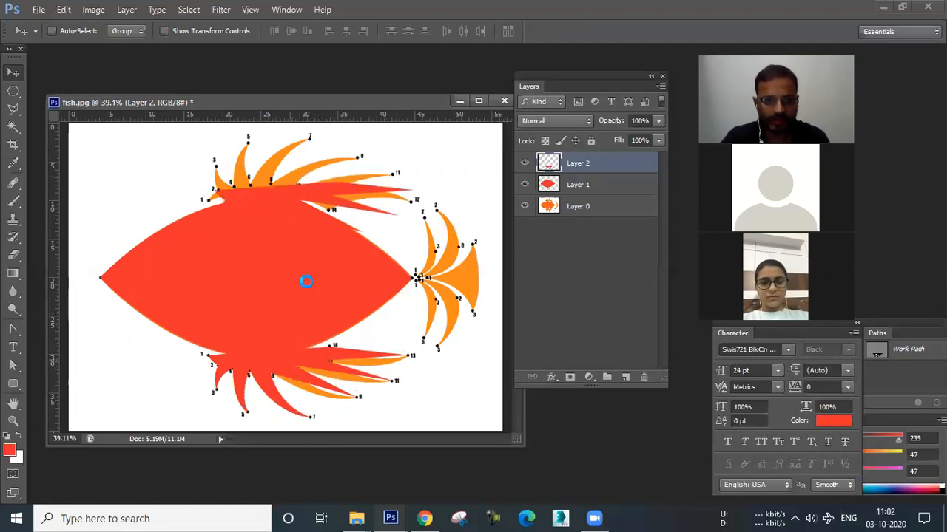
left_click_drag(307, 145, 306, 156)
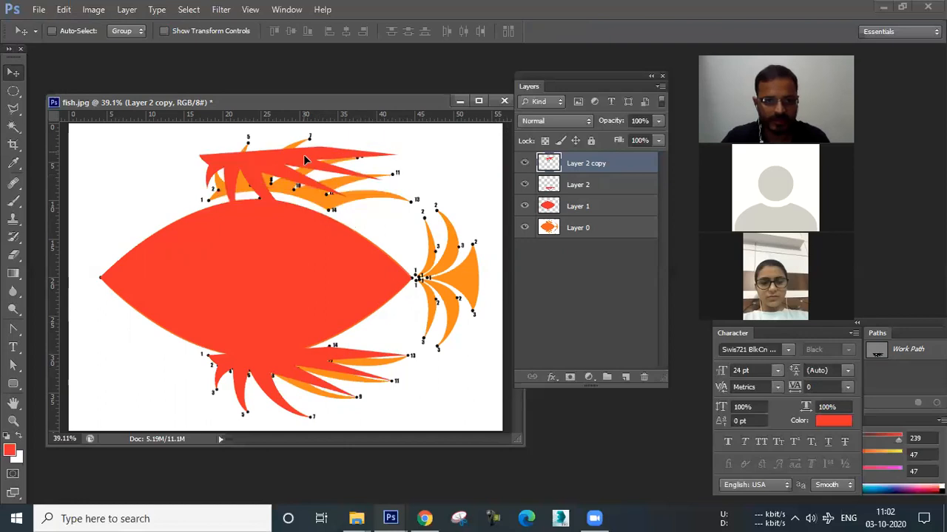
key("ctrl+t")
right_click(310, 182)
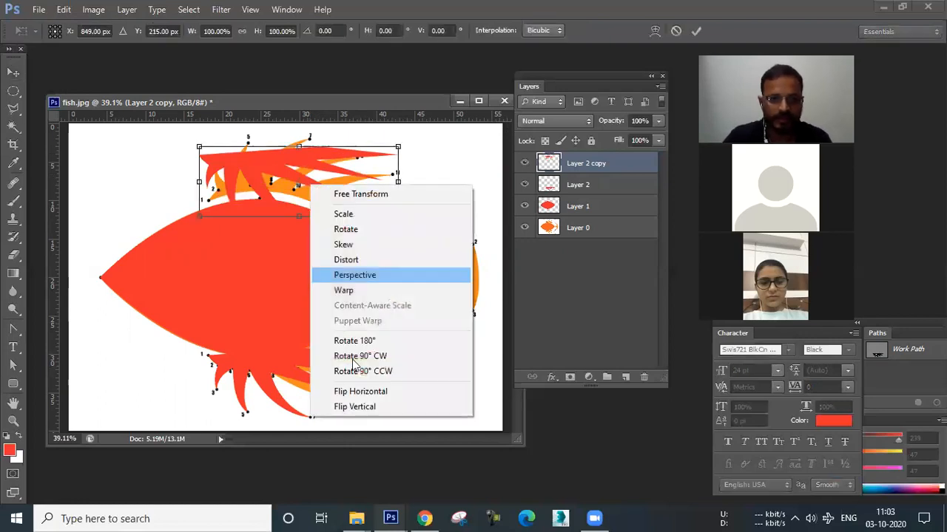
left_click(360, 406)
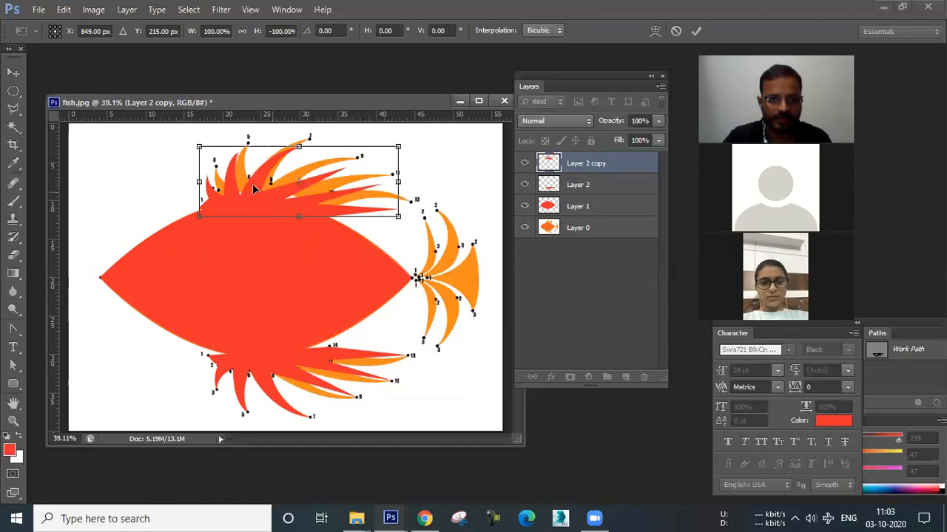
Position the flipped fin copy over the upper fin, apply the transform and nudge it slightly right.
left_click_drag(251, 195, 253, 191)
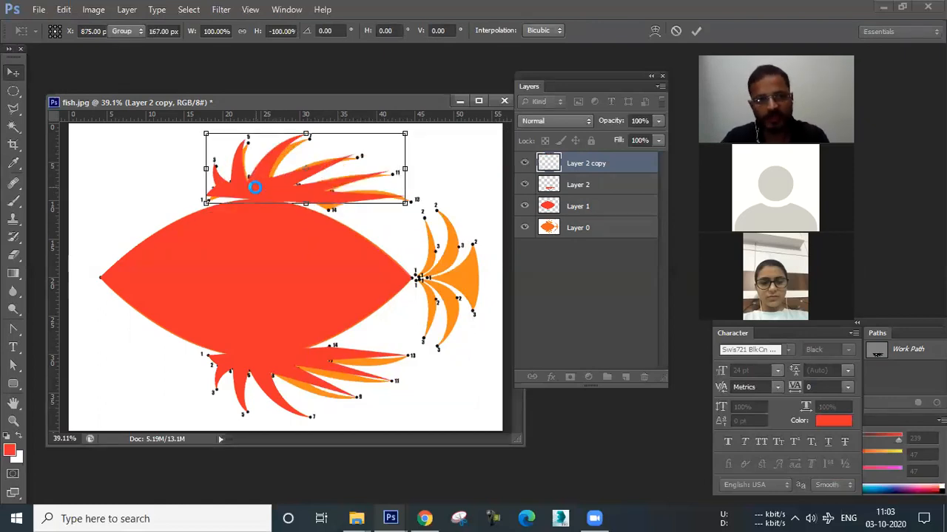
key("Return")
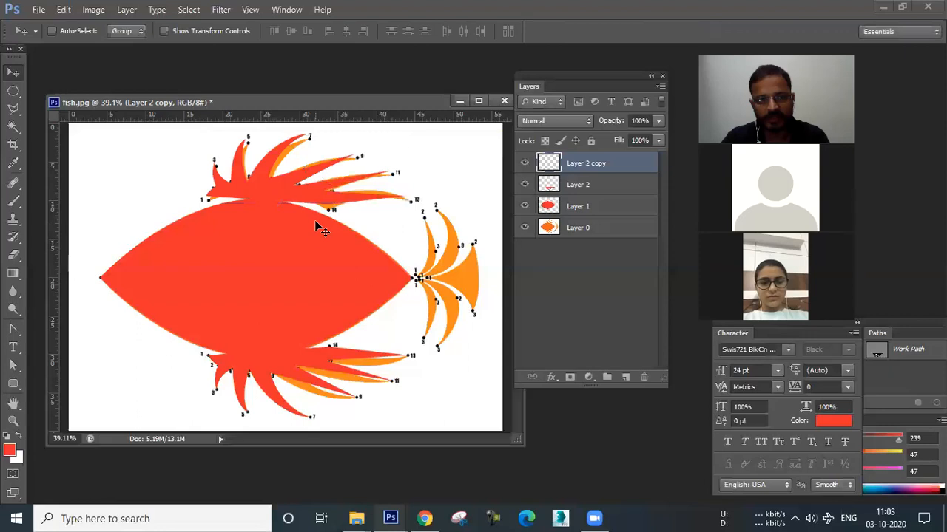
key("Right")
key("Right")
key("Right")
key("Right")
key("Right")
key("Right")
key("Right")
key("Right")
key("Right")
key("Right")
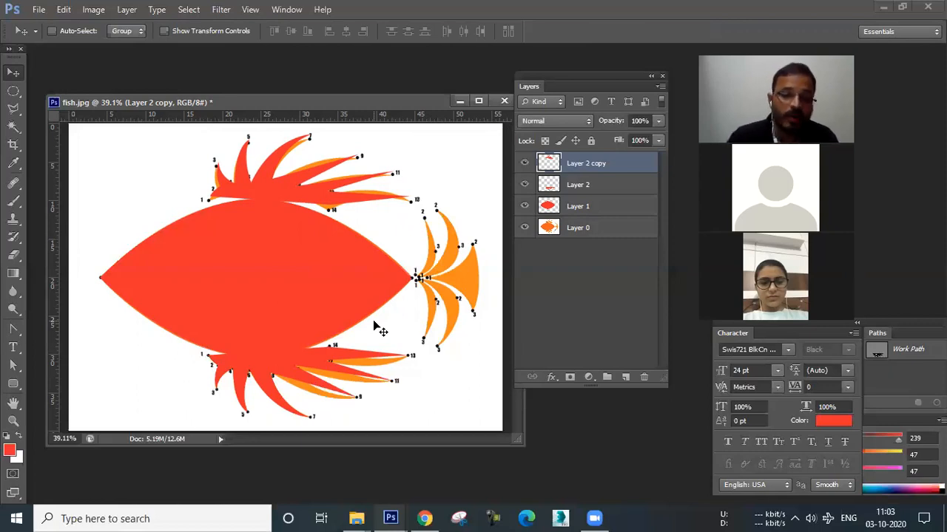
Select the red body layer and move the body down to uncover the original fish outline.
right_click(307, 296)
left_click(350, 303)
left_click_drag(304, 284, 309, 373)
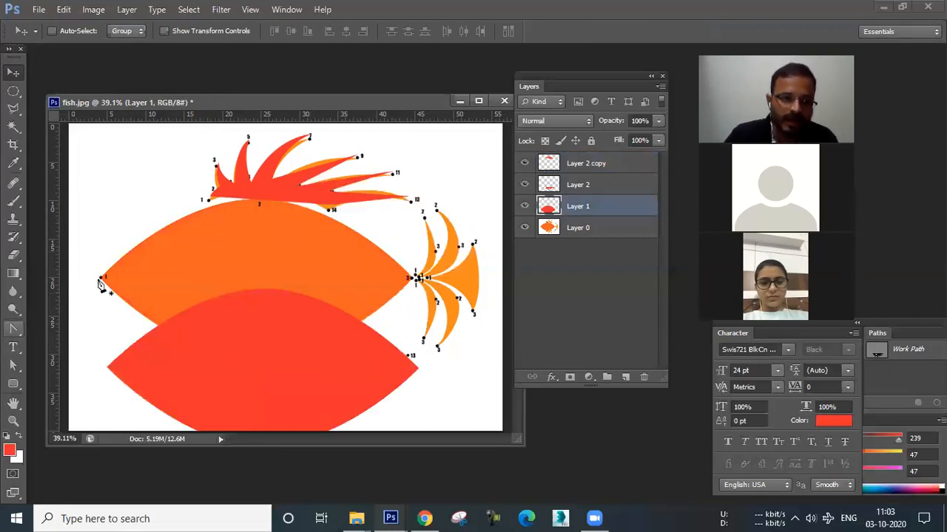
Trace the fish body outline with the Pen tool as a closed path from the left tip along the top and back.
key("p")
left_click(134, 247)
left_click(175, 219)
left_click(256, 200)
left_click(315, 211)
left_click(375, 249)
left_click(409, 279)
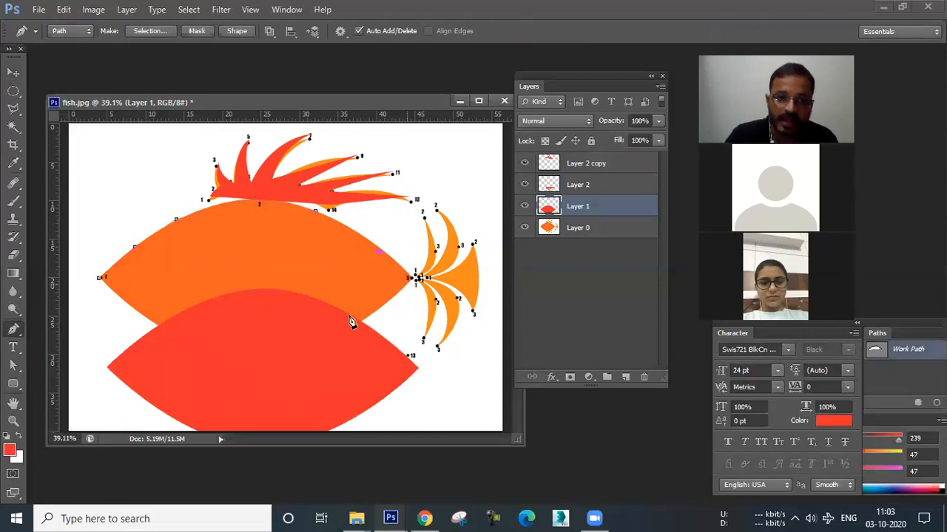
left_click(193, 346)
left_click(101, 278)
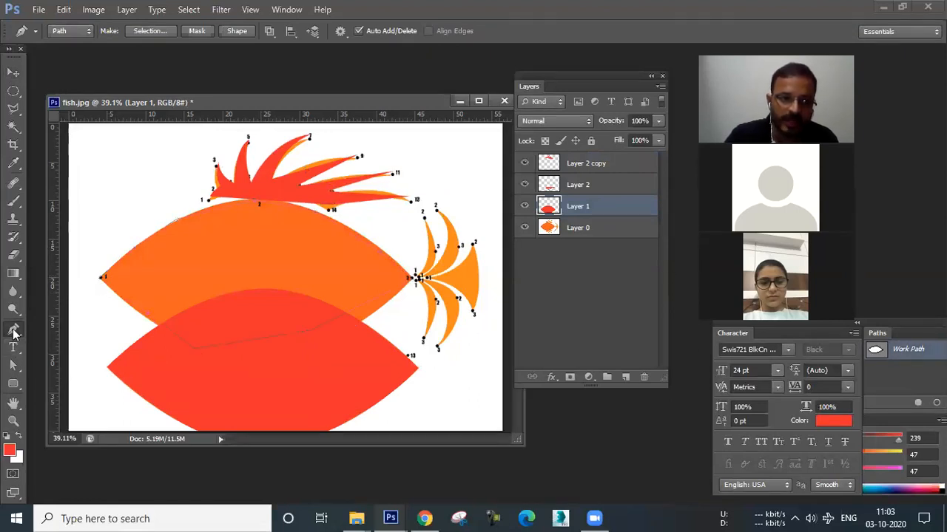
Convert the upper-left anchor points of the body path into smooth curves to follow the body edge.
key("alt")
left_click(176, 222)
left_click_drag(176, 222, 193, 210)
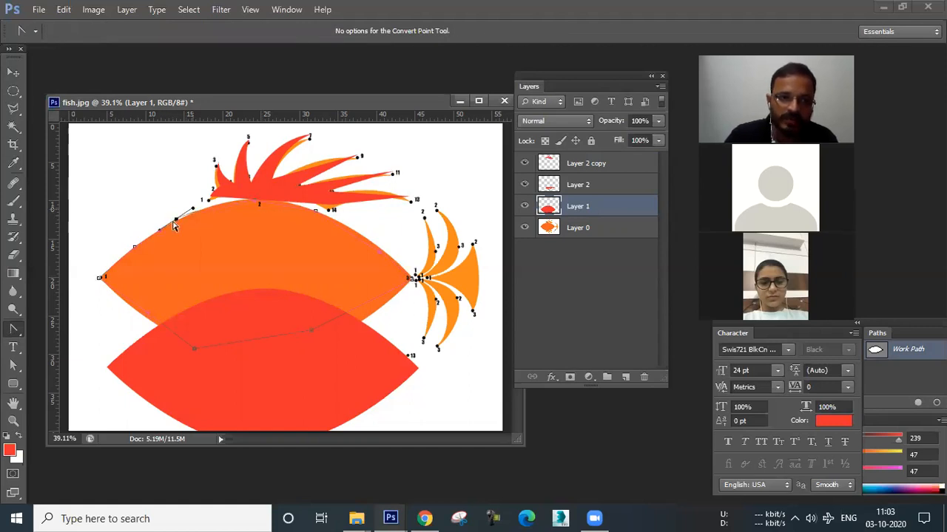
scroll(116, 274, "up", 2)
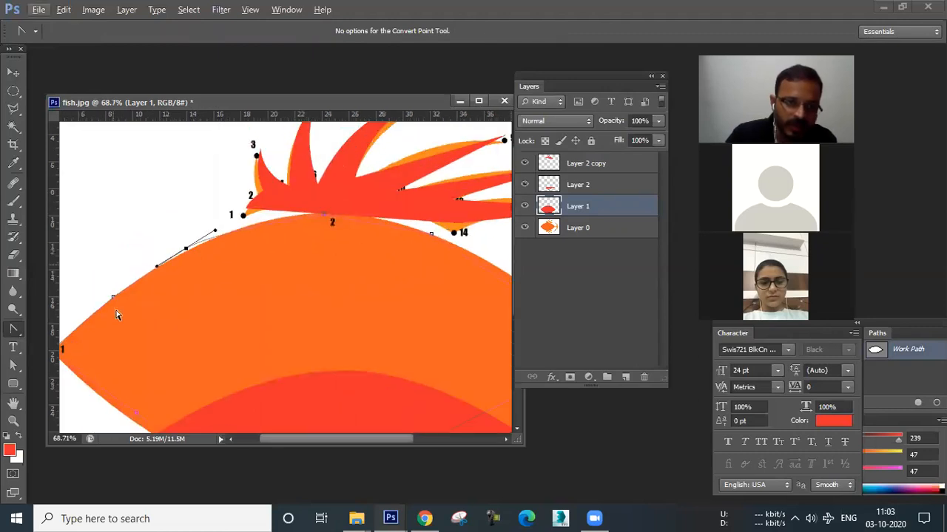
left_click(116, 301)
left_click(114, 297)
left_click(130, 293)
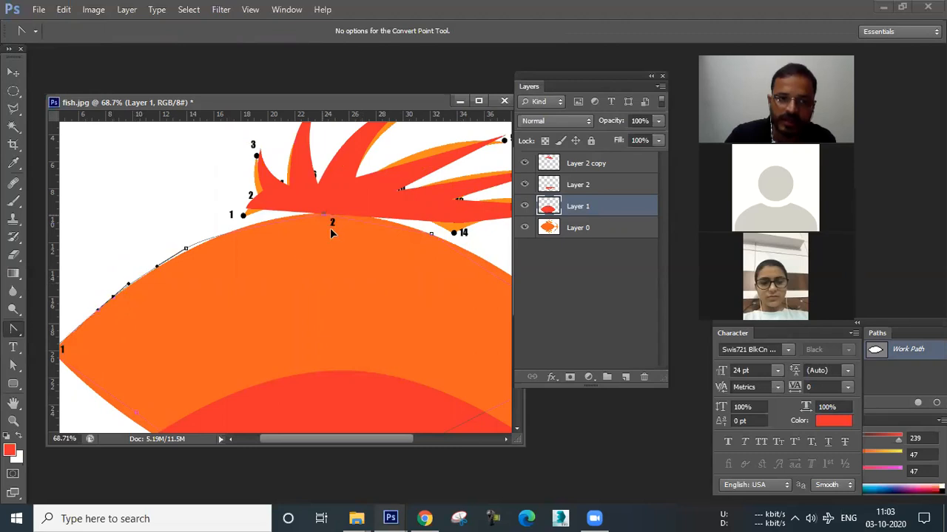
scroll(296, 255, "down", 3)
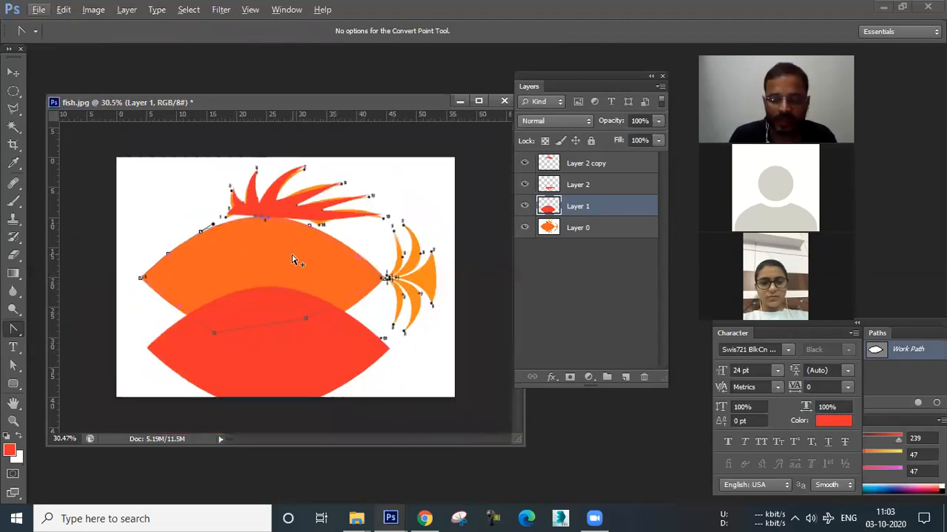